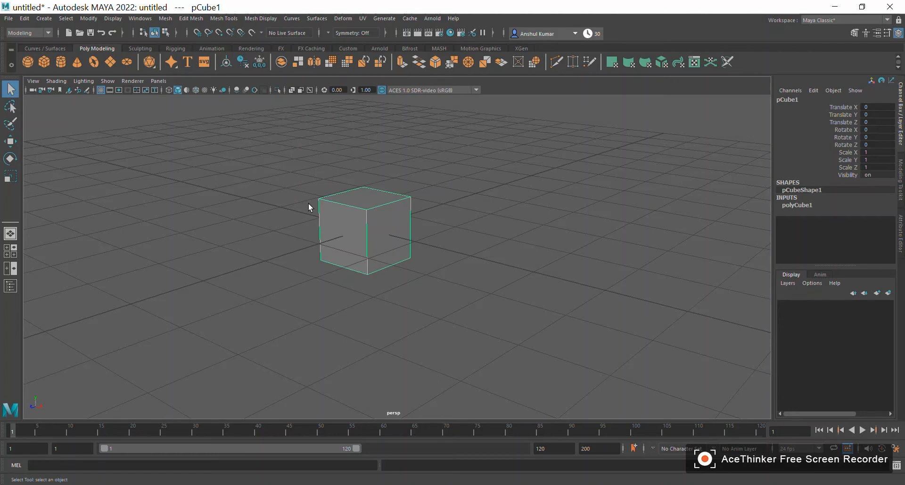
- Delete the existing cube and create a new polygon cube at the origin
key("Delete")
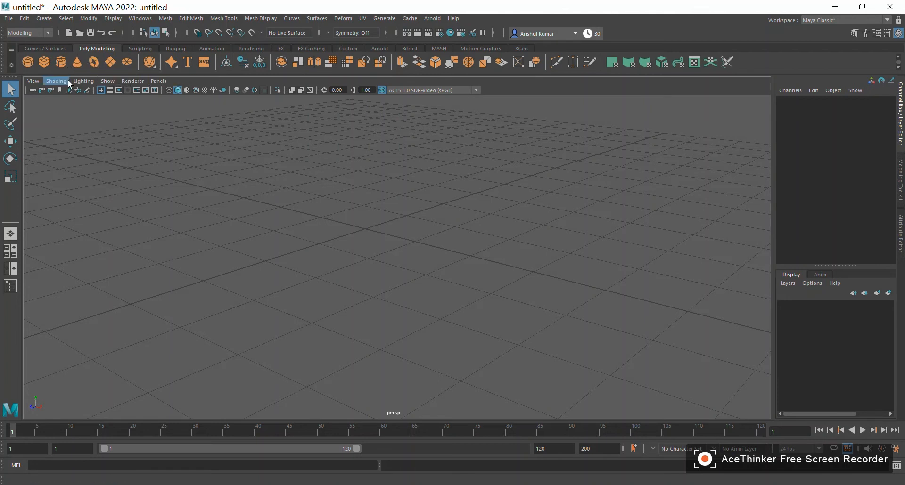
right_click_drag(321, 176, 149, 174, "alt")
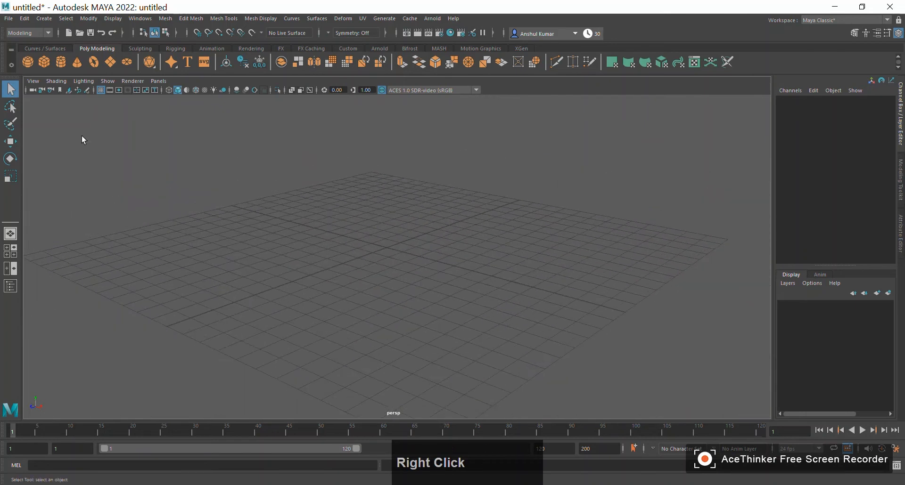
left_click(44, 62)
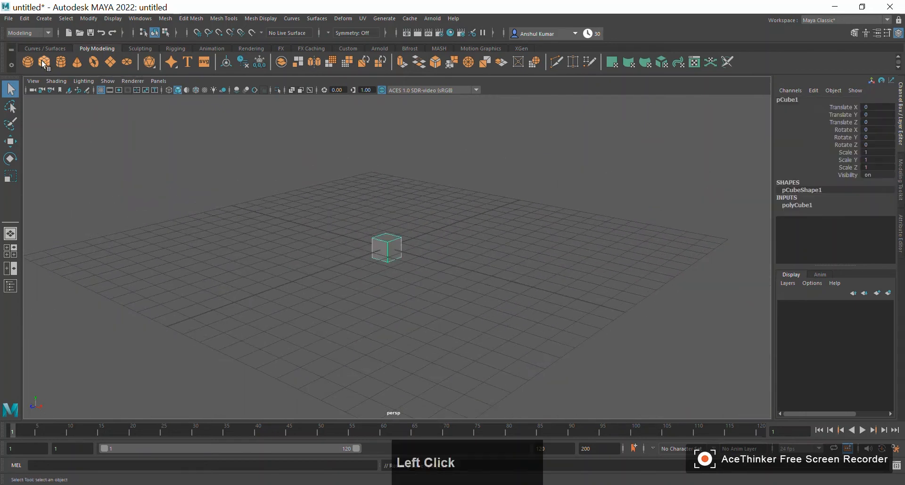
- Create a polygon cylinder at the origin, around the cube
left_click_drag(463, 238, 410, 246, "alt")
right_click_drag(411, 246, 289, 254, "alt")
left_click_drag(289, 254, 316, 261, "alt")
left_click(66, 64)
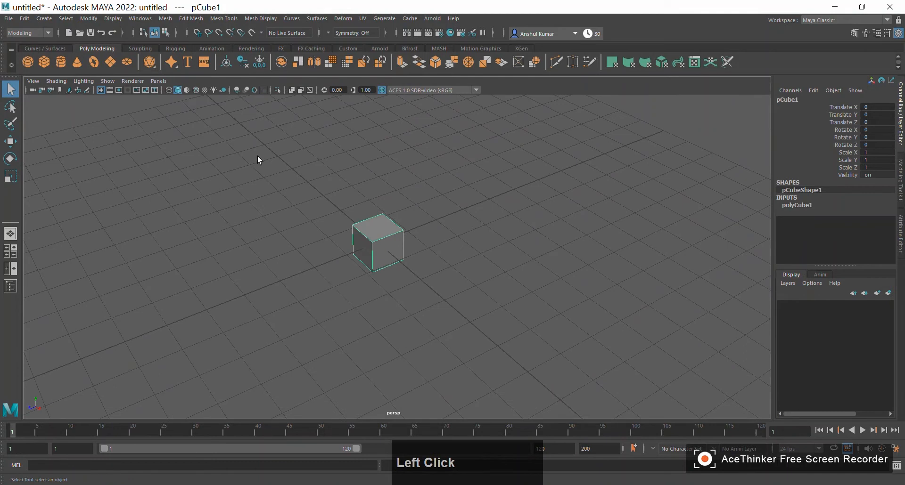
left_click_drag(199, 200, 327, 254, "alt")
left_click_drag(378, 232, 313, 291, "alt")
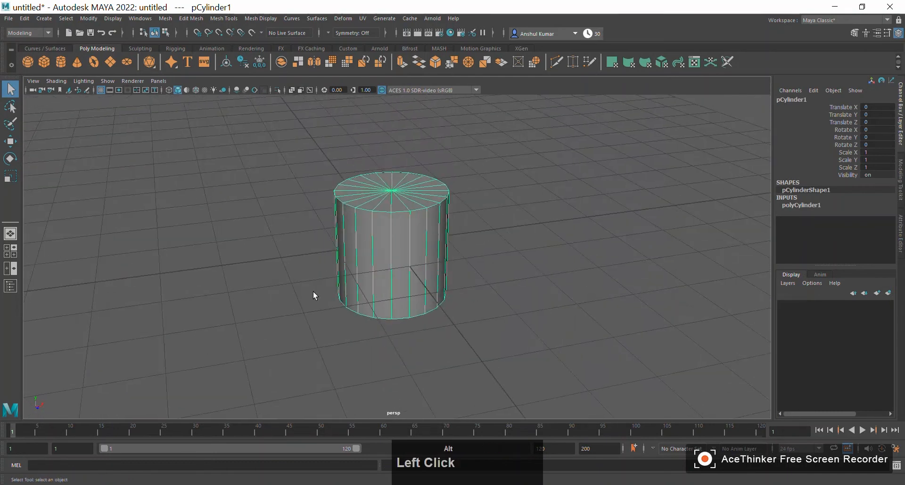
left_click_drag(473, 258, 438, 260, "alt")
scroll(516, 253, "down", 3)
right_click_drag(410, 254, 450, 266, "alt")
left_click_drag(450, 267, 438, 274, "alt")
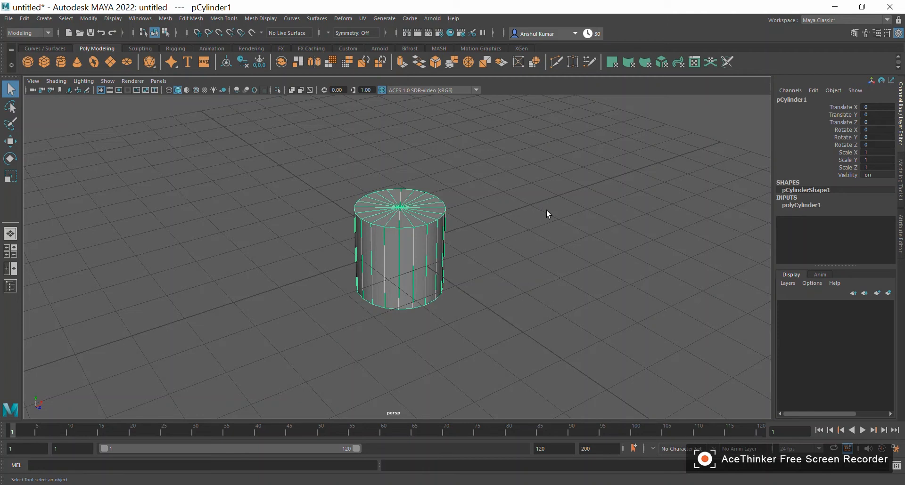
- Show the Outliner and switch the selection between pCube1 and pCylinder1 in its list
left_click(8, 287)
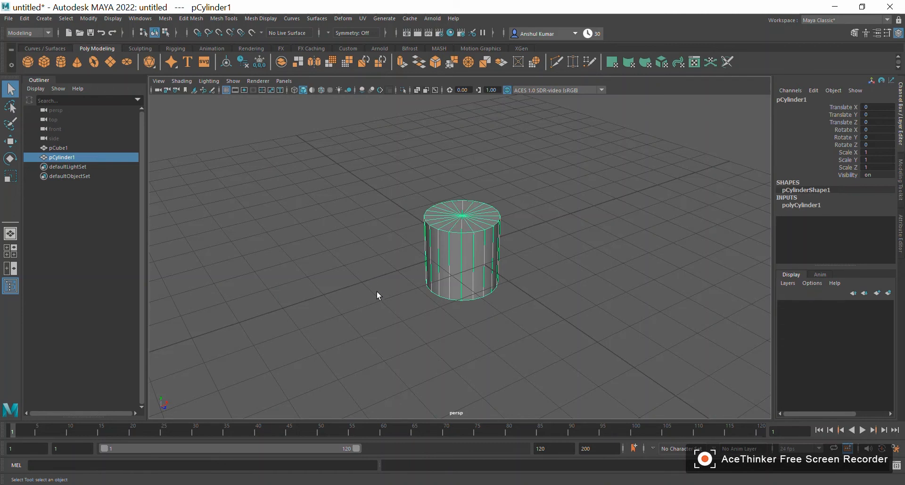
left_click(55, 109)
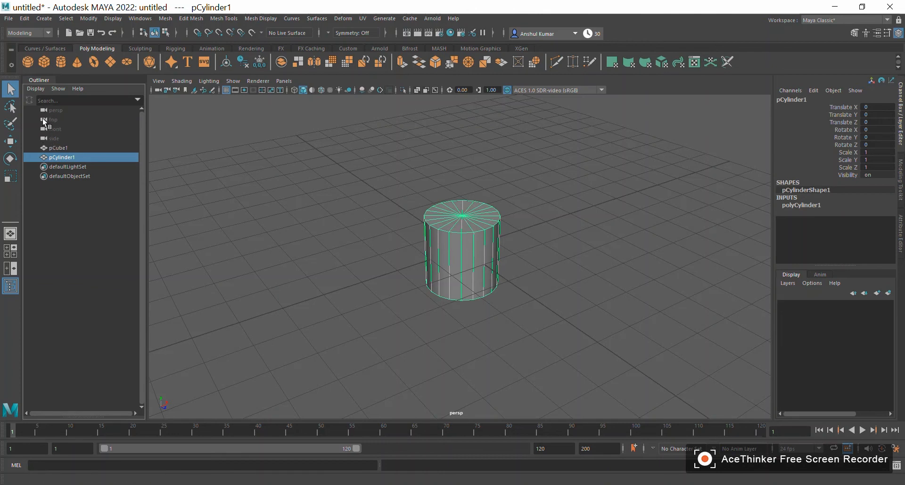
left_click(65, 146)
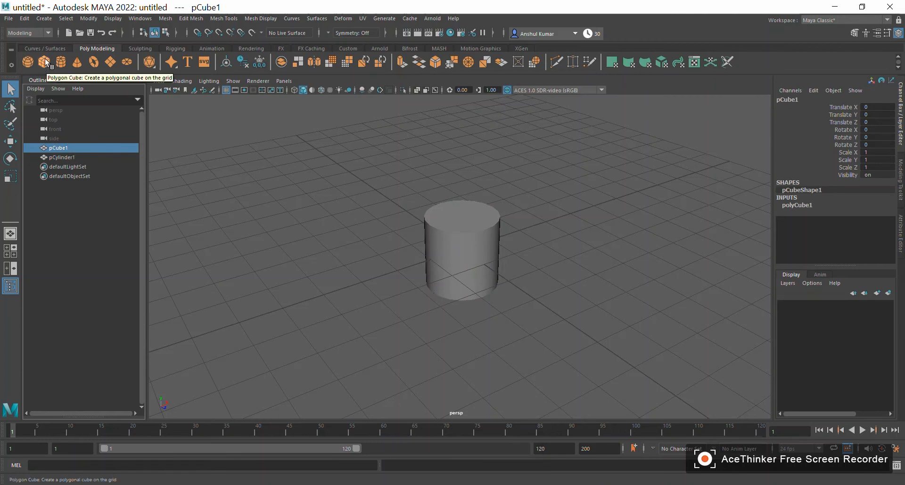
left_click(69, 157)
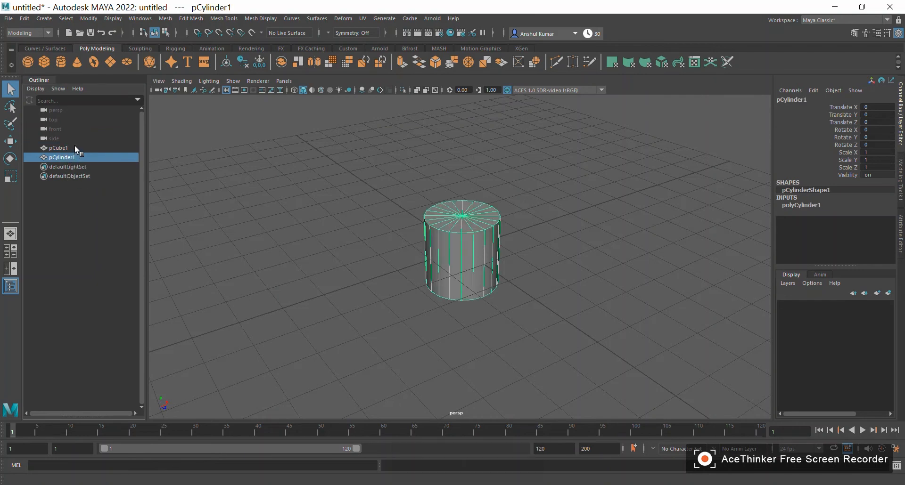
left_click(75, 147)
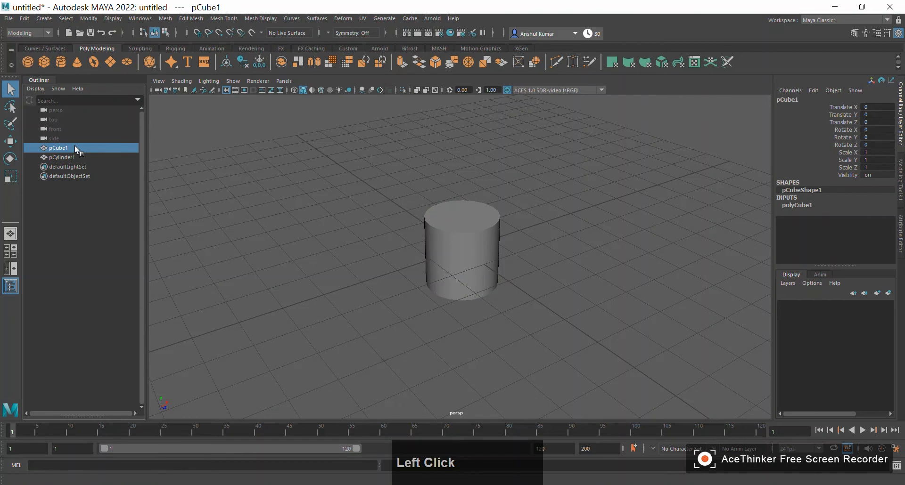
left_click(78, 155)
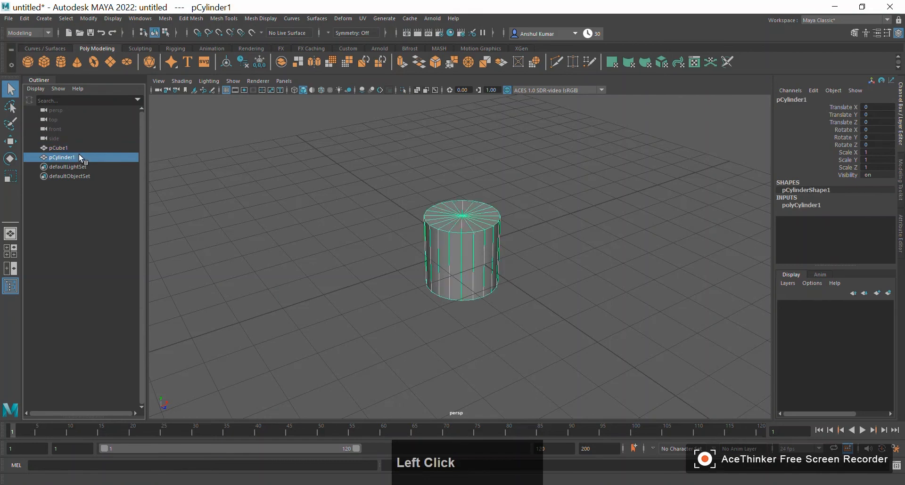
left_click(78, 148)
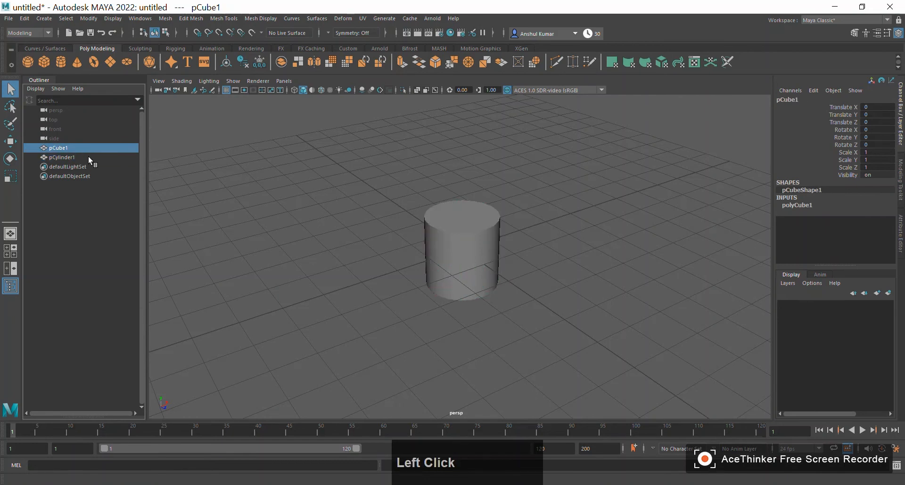
- Select pCylinder1 and move it along the X axis to about 5.98, away from the cube
left_click(76, 155)
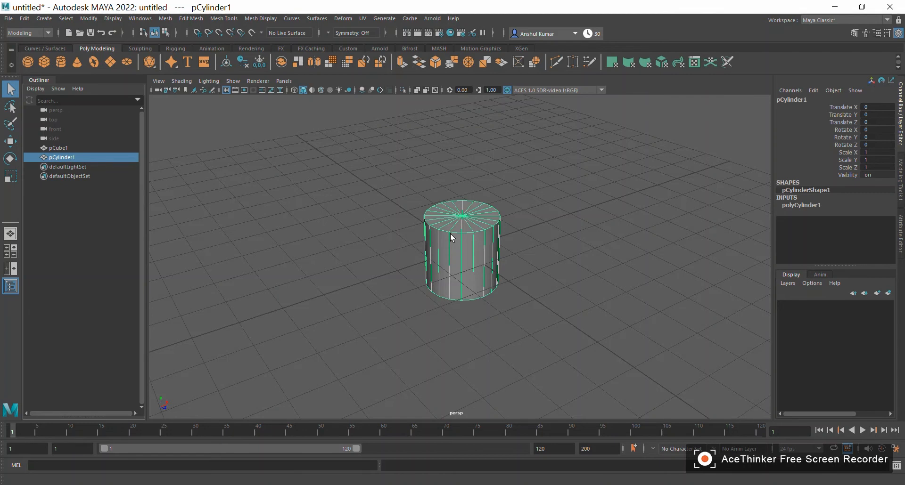
key("w")
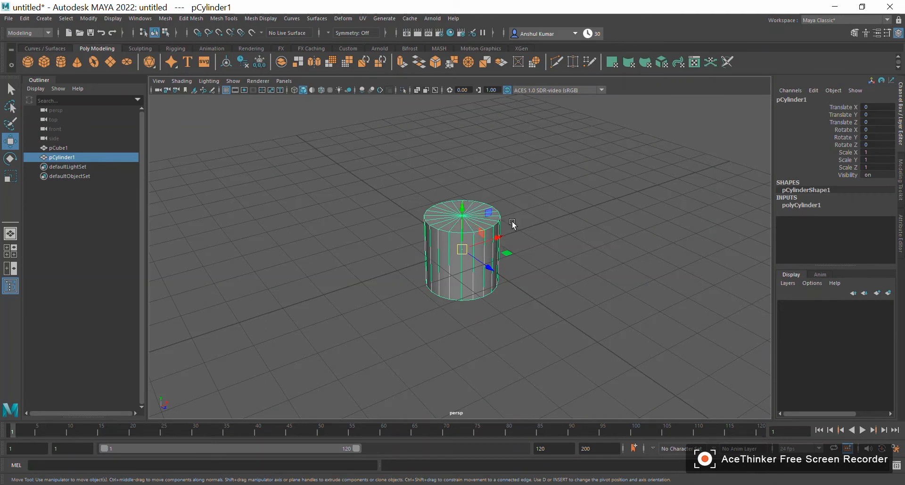
left_click_drag(533, 246, 441, 235, "alt")
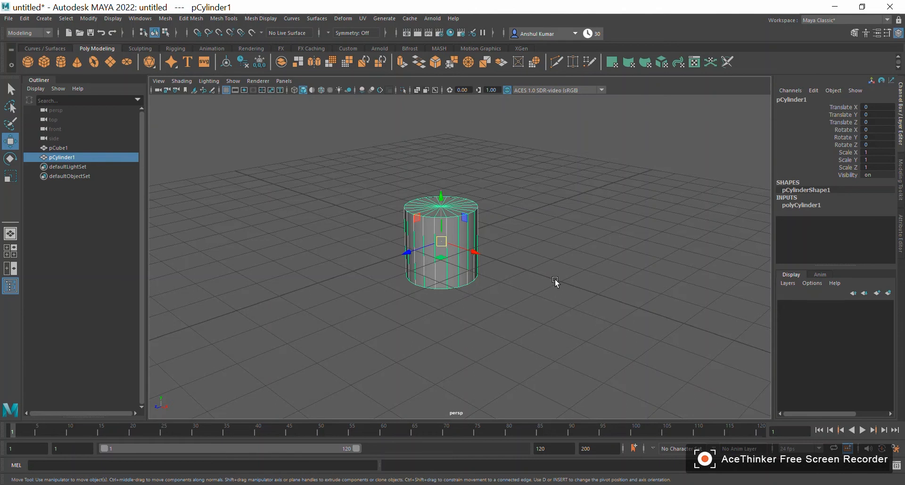
left_click_drag(475, 253, 695, 357)
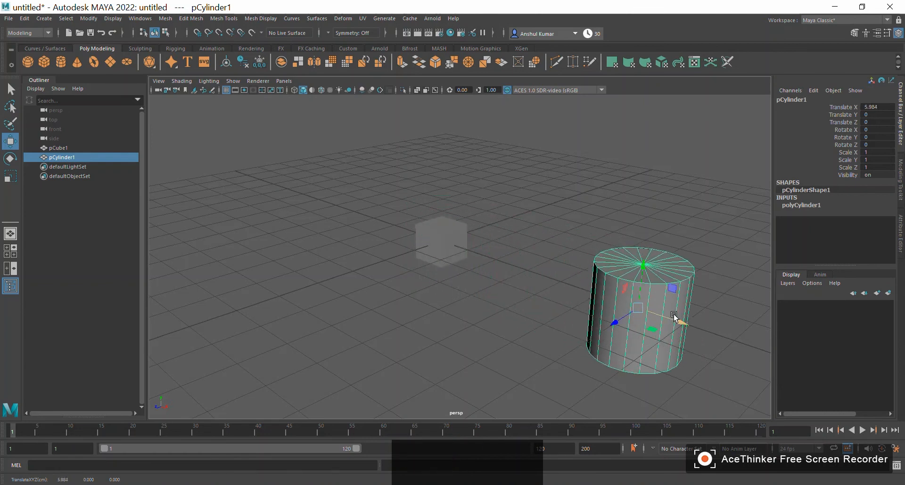
- Select the cube and move it along the X axis to about -4.87, away from the cylinder
left_click_drag(368, 300, 489, 296, "alt")
right_click_drag(489, 296, 575, 301, "alt")
left_click_drag(575, 301, 458, 308, "alt")
left_click(465, 258)
left_click_drag(539, 303, 448, 296, "alt")
left_click(591, 292)
left_click_drag(547, 306, 462, 295, "alt")
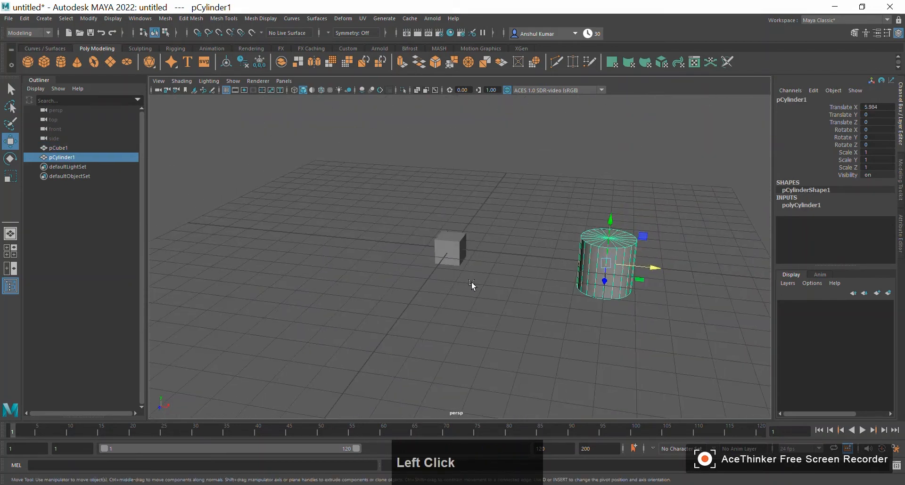
left_click(450, 250)
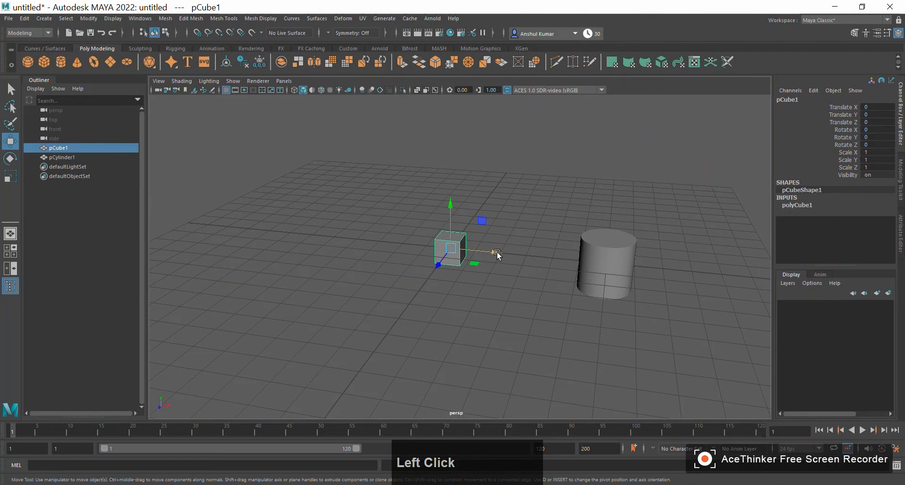
left_click_drag(496, 252, 483, 253)
left_click_drag(413, 251, 379, 241)
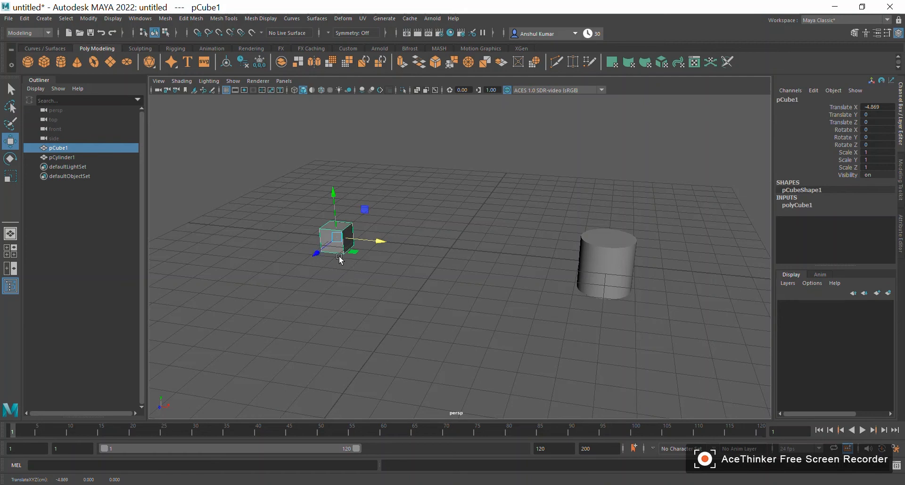
- Move the cube along the Z axis to about -8.59 and along the Y axis to about 0.06
left_click_drag(318, 253, 394, 191)
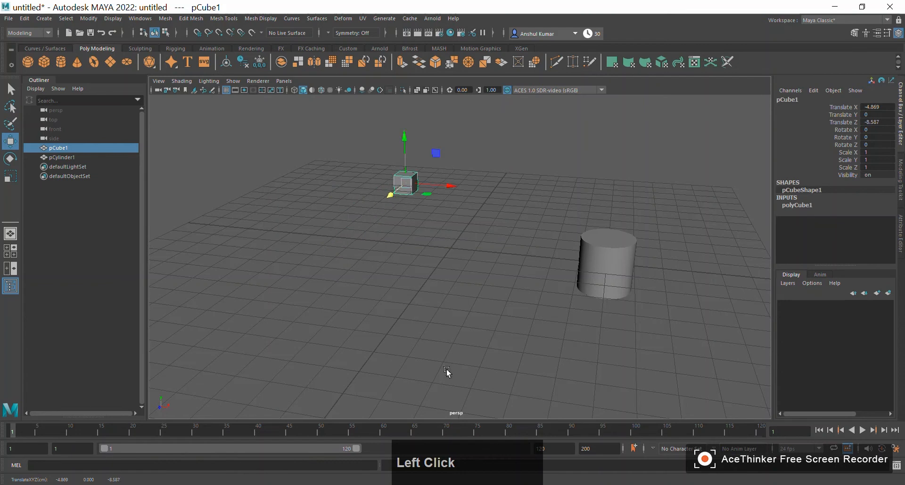
left_click(403, 134)
left_click_drag(403, 134, 406, 240)
left_click_drag(420, 298, 424, 317, "alt")
left_click_drag(386, 209, 451, 171, "alt")
left_click_drag(411, 258, 445, 287, "alt")
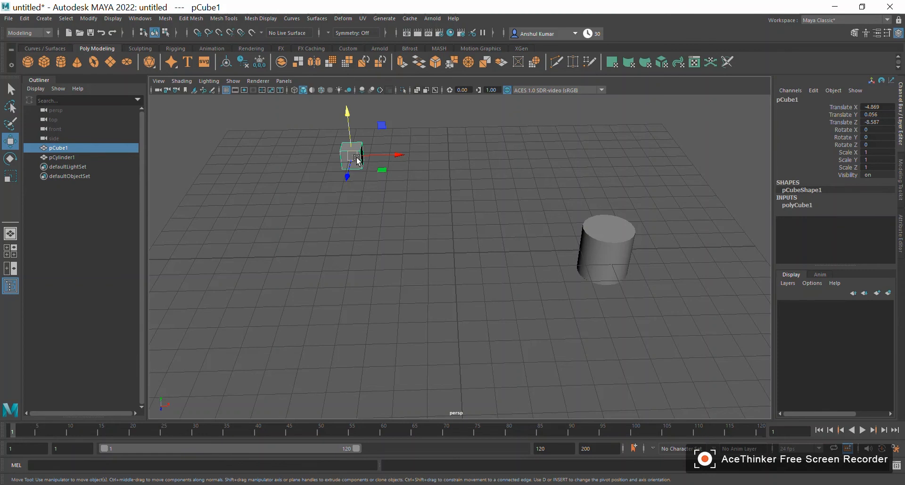
- Move the cube freely on all axes at once to about X -5.06, Y 0.72, Z -8.90
right_click_drag(285, 147, 419, 182, "alt")
middle_click_drag(419, 181, 504, 305, "alt")
right_click_drag(505, 305, 430, 202, "alt")
middle_click_drag(430, 203, 311, 153, "alt")
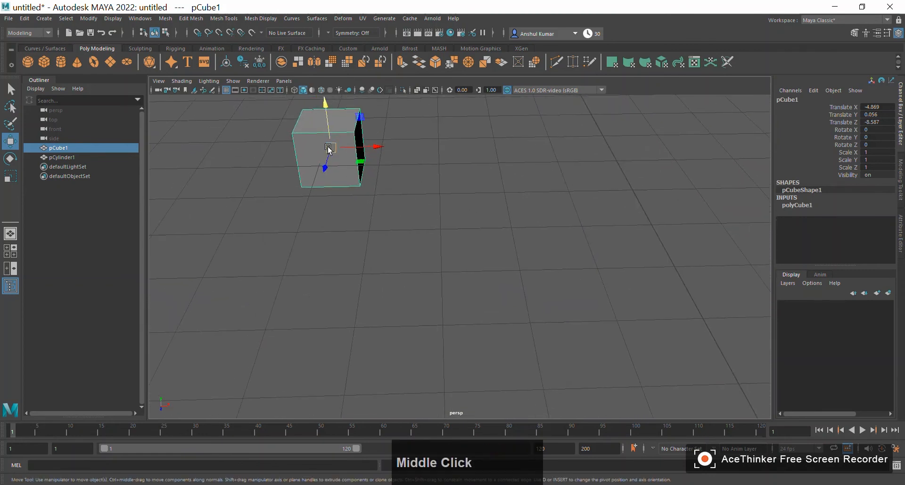
left_click(330, 149)
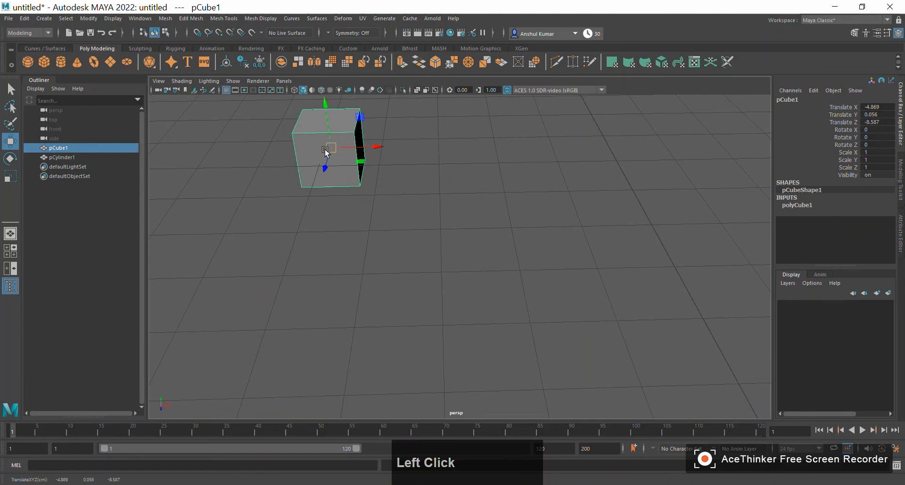
right_click_drag(464, 211, 350, 202, "alt")
left_click_drag(349, 202, 388, 184, "alt")
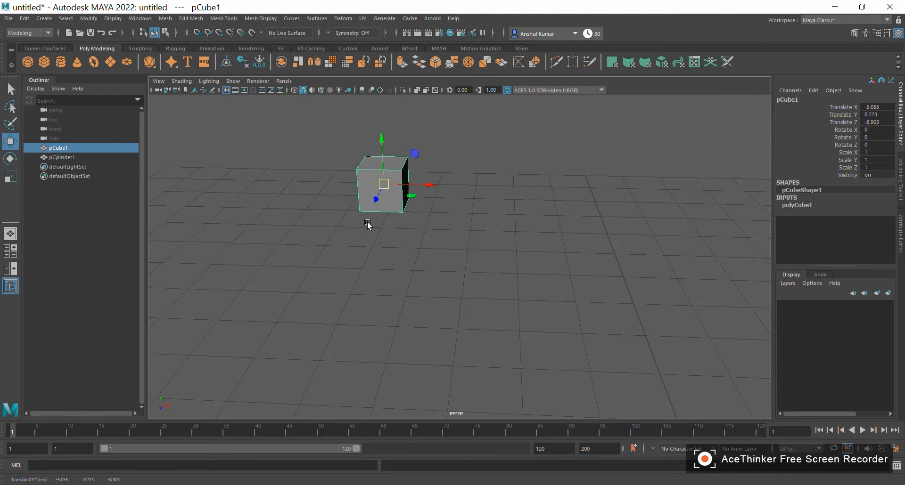
- Move the cube within the XZ plane only, to about X -4.63 and Z -6.60
left_click_drag(448, 239, 481, 200, "alt")
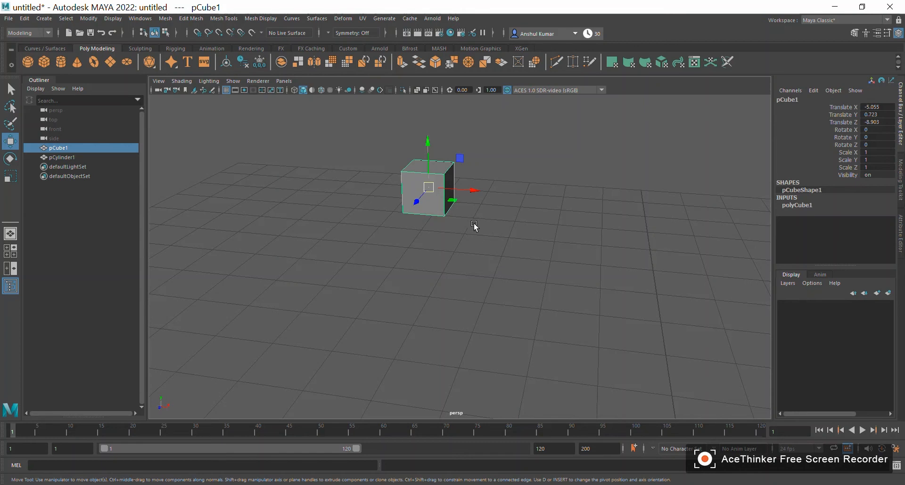
left_click(455, 201)
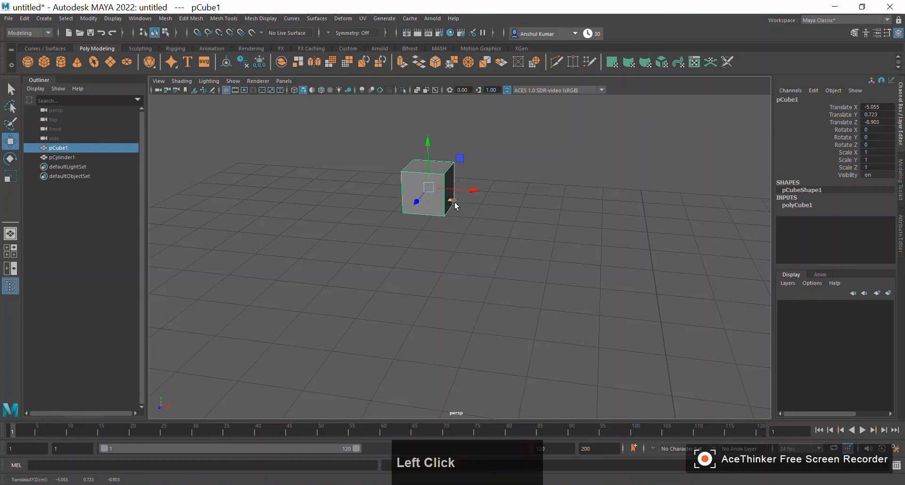
left_click(486, 219)
left_click(450, 198)
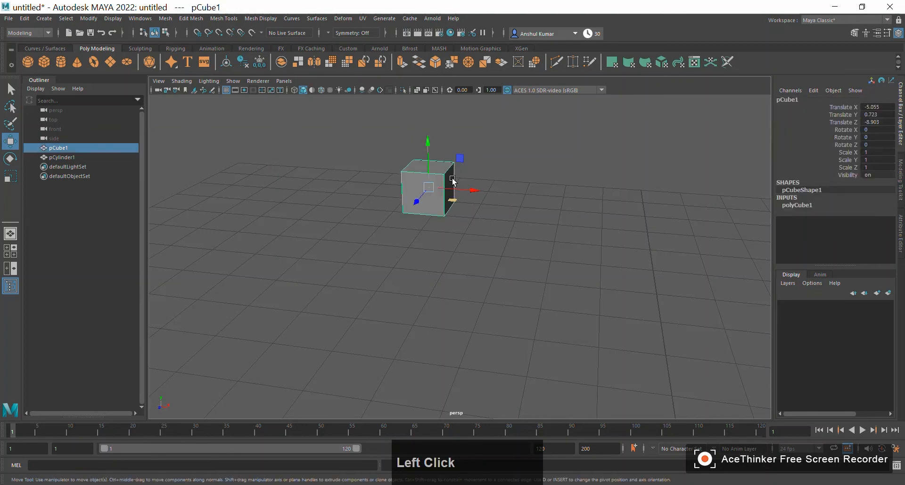
left_click(428, 141)
left_click(416, 201)
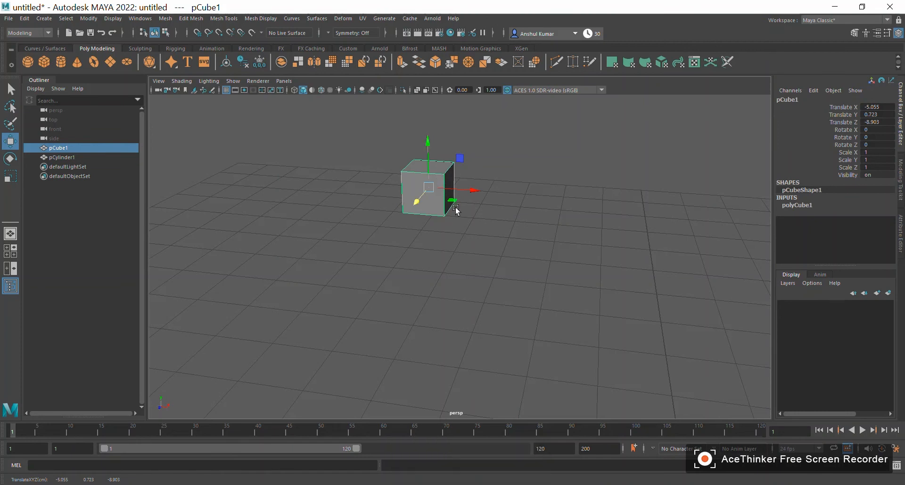
left_click(447, 219)
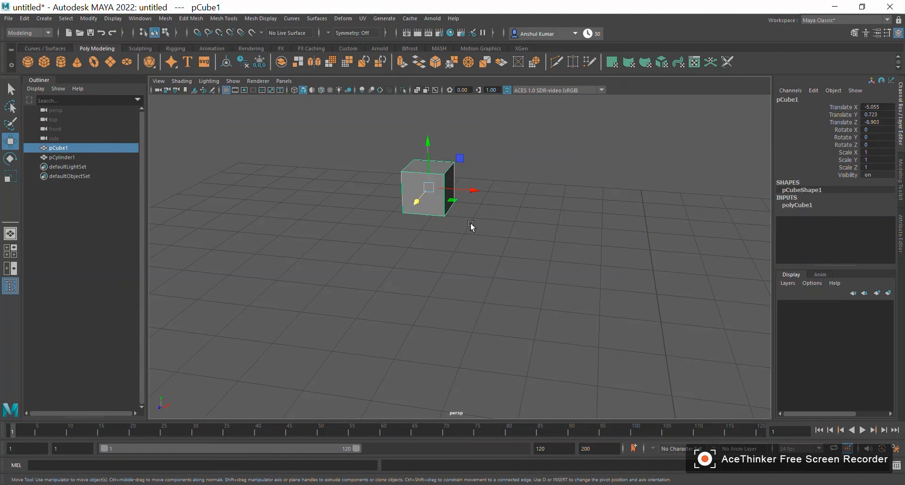
left_click(457, 202)
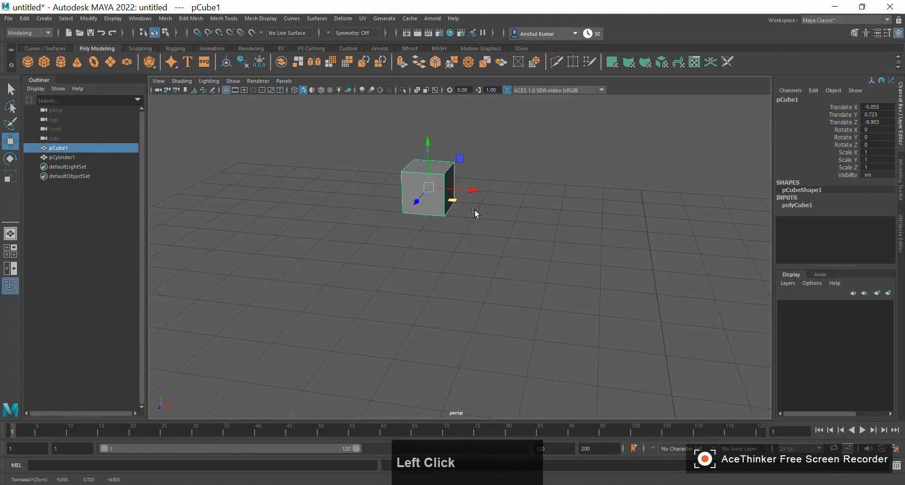
left_click_drag(453, 199, 442, 241)
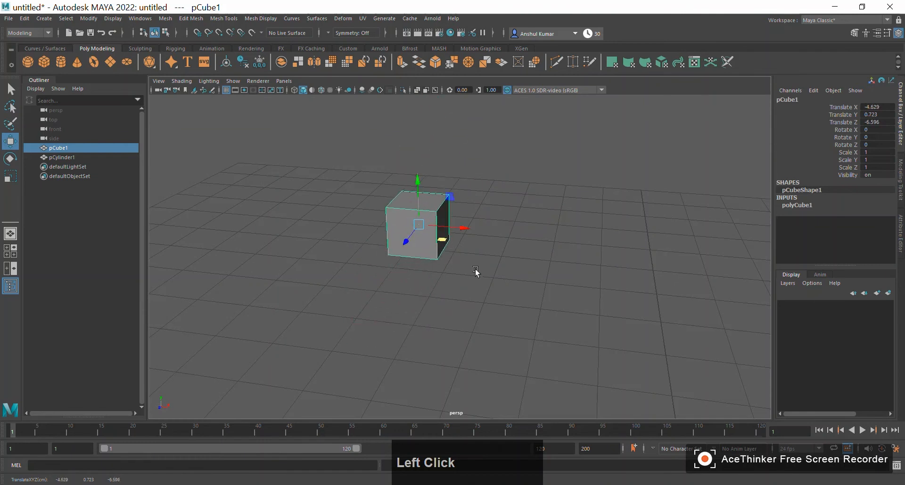
- Shift the cube again in the XZ plane to about X -5.08 and Z -6.00
left_click_drag(507, 278, 417, 298, "alt")
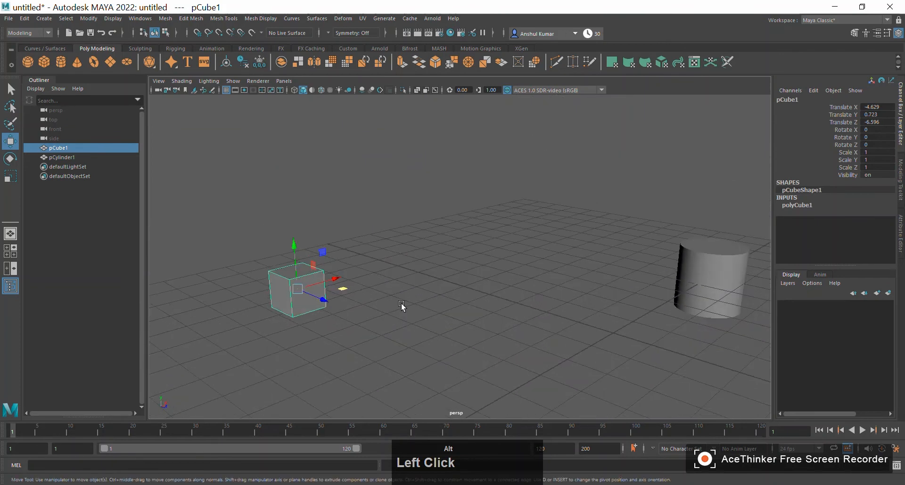
middle_click_drag(381, 330, 416, 330, "alt")
left_click_drag(416, 330, 500, 263, "alt")
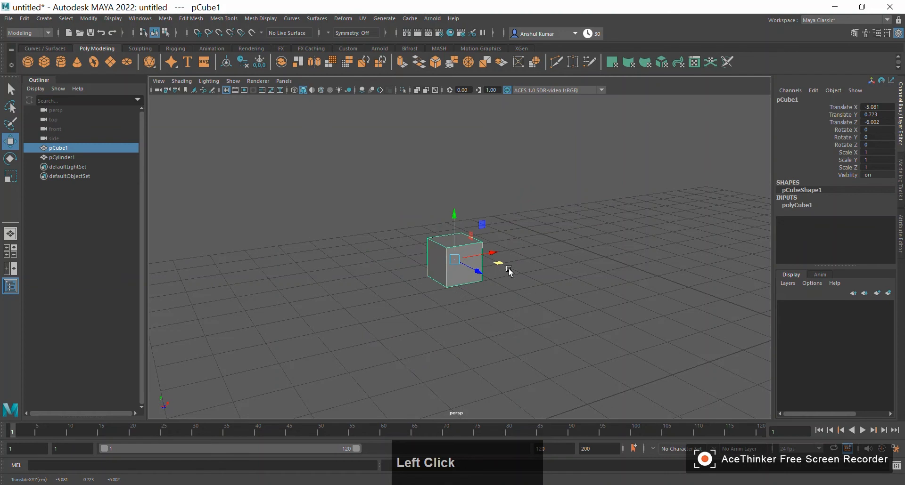
left_click_drag(539, 309, 462, 309, "alt")
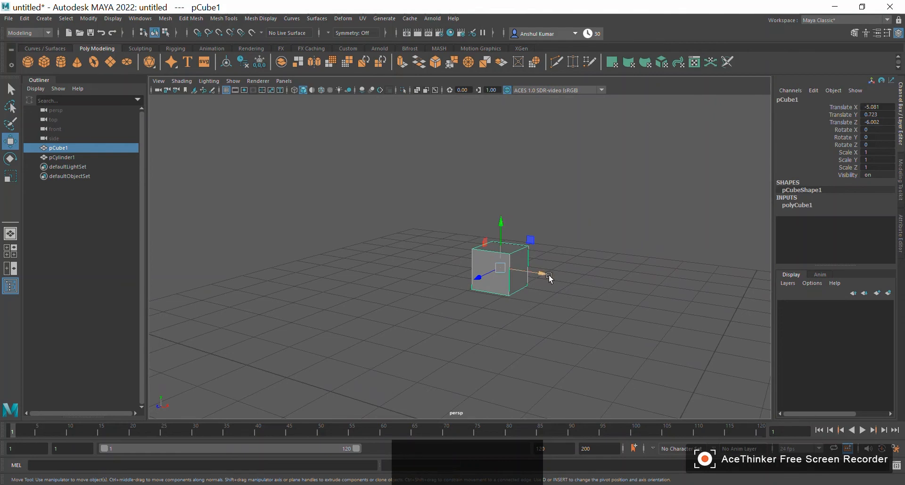
- Move the cube within the YZ plane only, to about Y 1.98 and Z -2.52
left_click(489, 242)
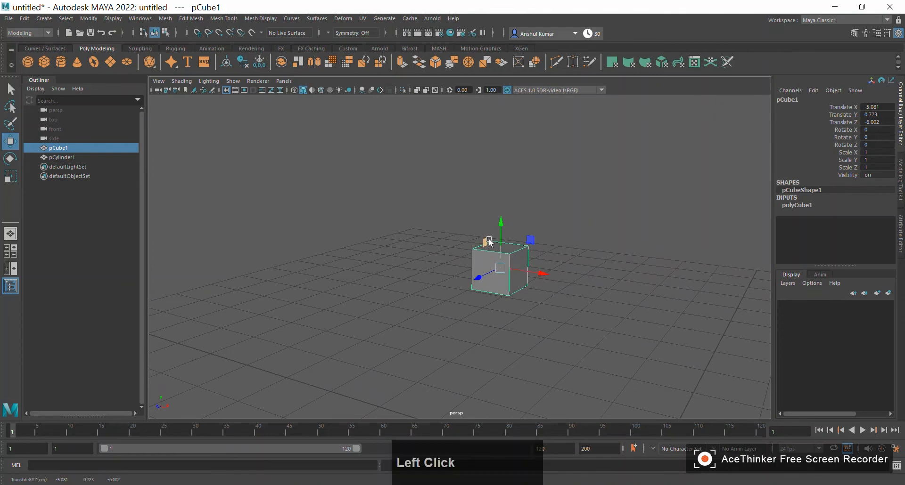
left_click_drag(487, 243, 398, 216)
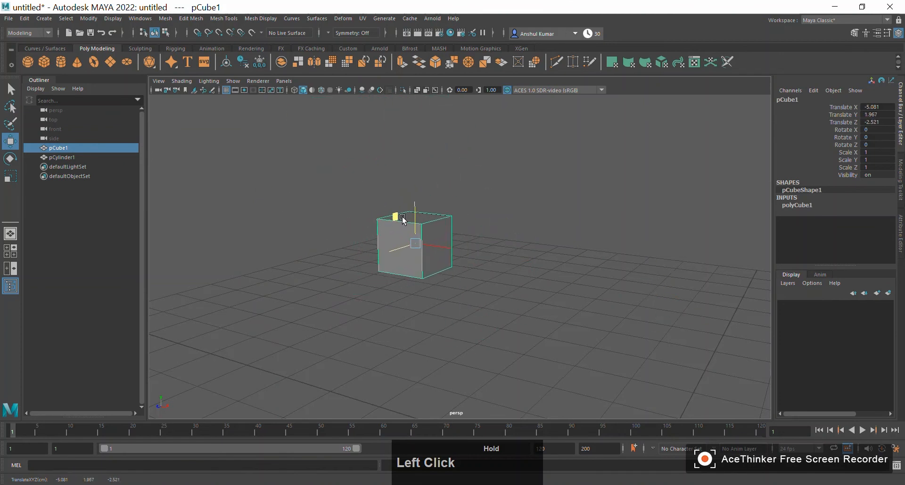
left_click(547, 223)
left_click(438, 231)
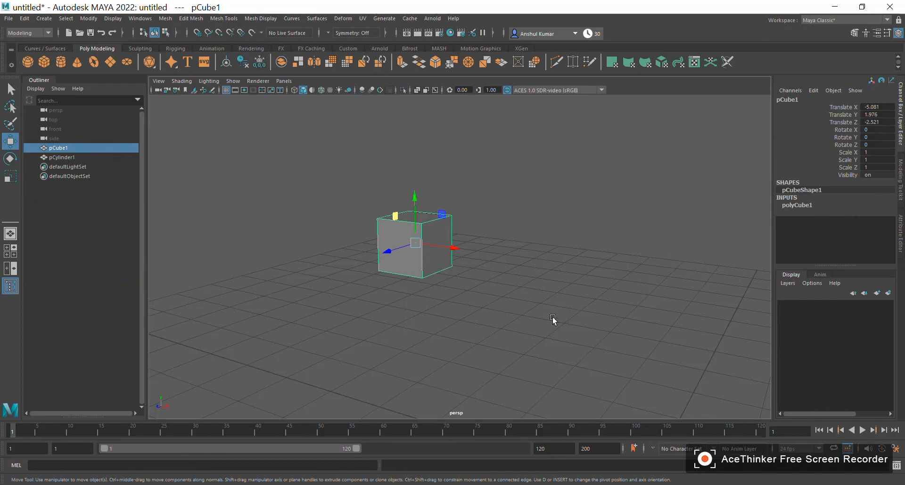
- Create a polygon sphere, raise it along the Y axis, shift it in the negative X direction and deselect it
right_click_drag(597, 333, 329, 294, "alt")
left_click_drag(329, 294, 406, 310, "alt")
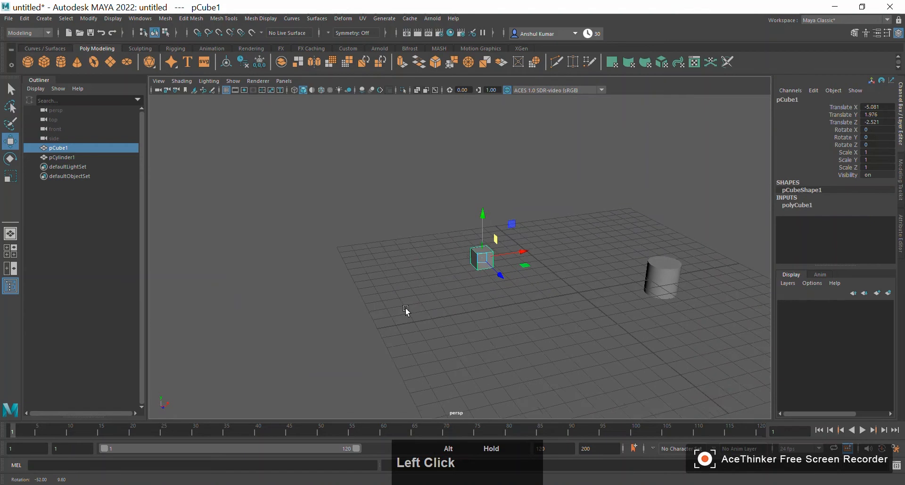
middle_click_drag(474, 326, 262, 204, "alt")
left_click(28, 62)
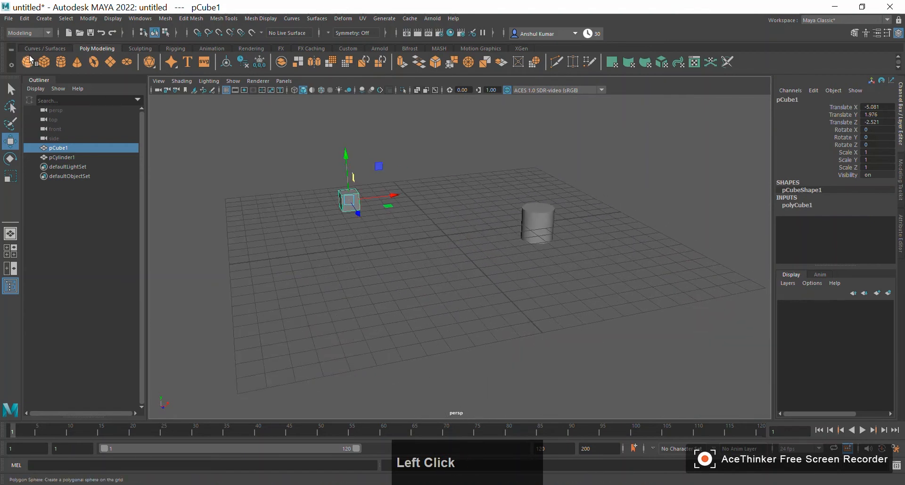
left_click_drag(445, 203, 445, 153)
left_click_drag(487, 180, 453, 184)
left_click(350, 236)
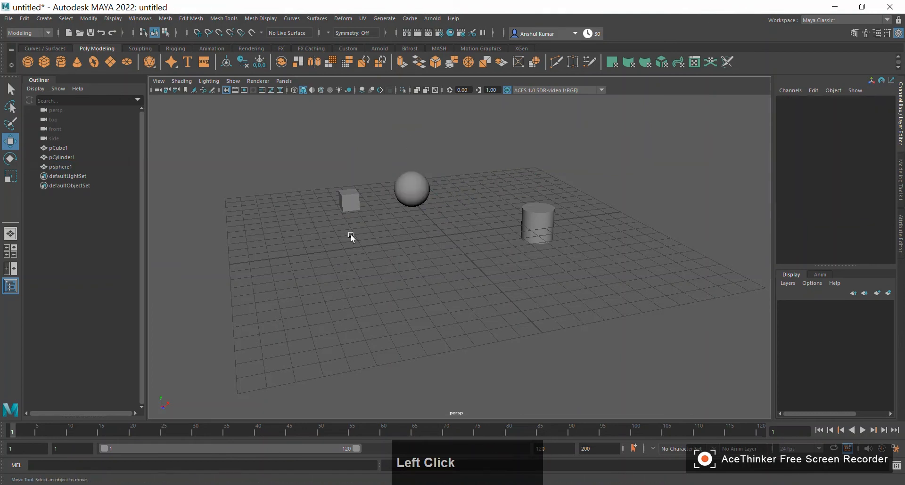
- Create a polygon cone and move it to about X -1.82, Y 0.55, Z 2.59
left_click(74, 63)
left_click_drag(464, 257, 444, 227)
left_click_drag(446, 256, 446, 231)
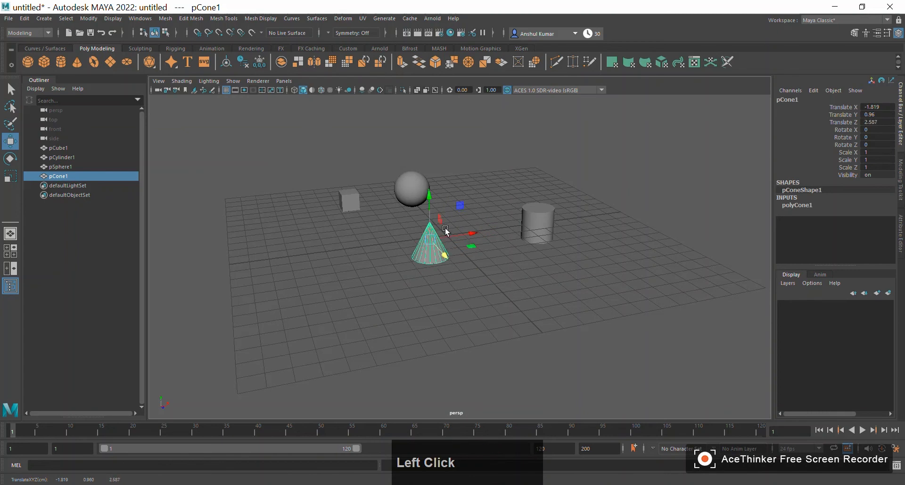
left_click_drag(432, 196, 430, 203)
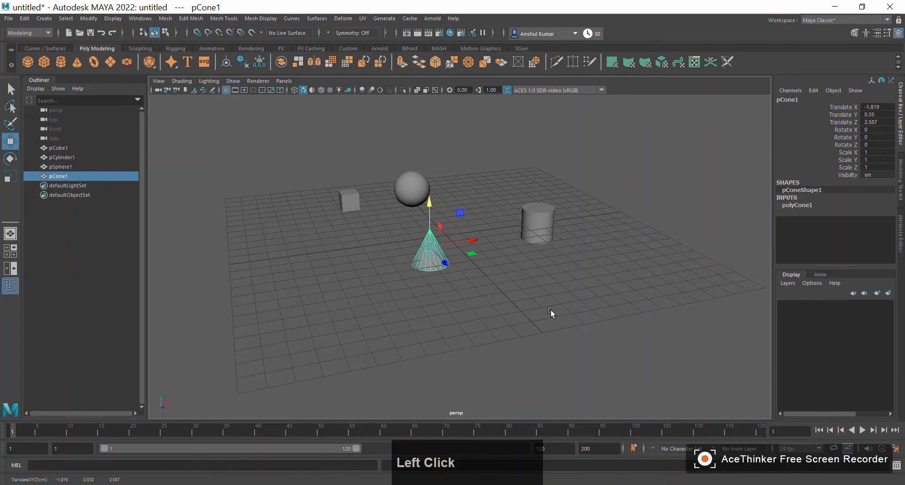
left_click(475, 242)
left_click(445, 262)
left_click(429, 220)
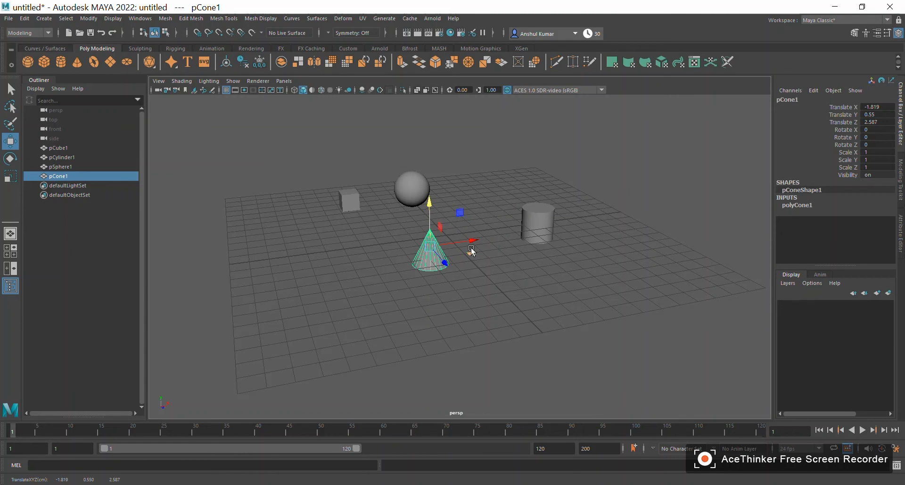
left_click(439, 262)
- Create a polygon torus at the grid origin and clear the selection
left_click(98, 66)
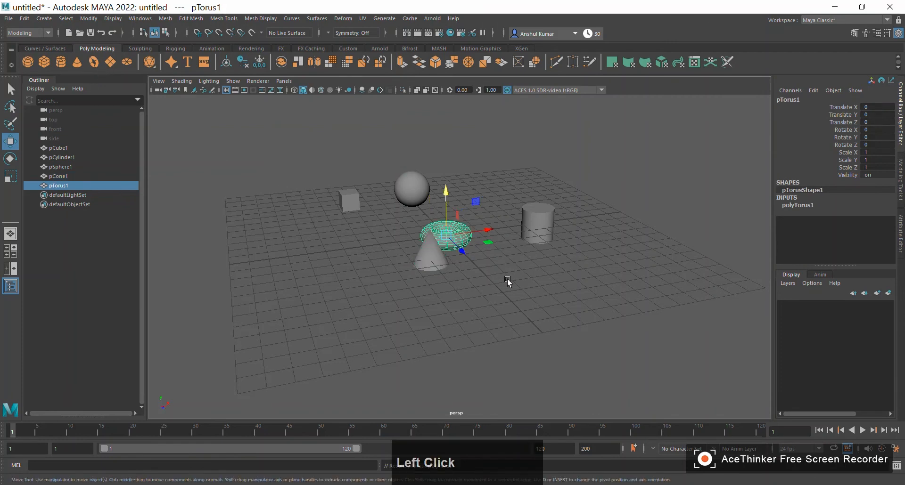
left_click_drag(398, 253, 394, 278, "alt")
right_click_drag(370, 256, 525, 329, "alt")
middle_click_drag(525, 330, 509, 252, "alt")
left_click_drag(509, 253, 429, 264, "alt")
right_click_drag(385, 213, 516, 296, "alt")
left_click_drag(516, 297, 458, 221, "alt")
scroll(513, 222, "down", 4)
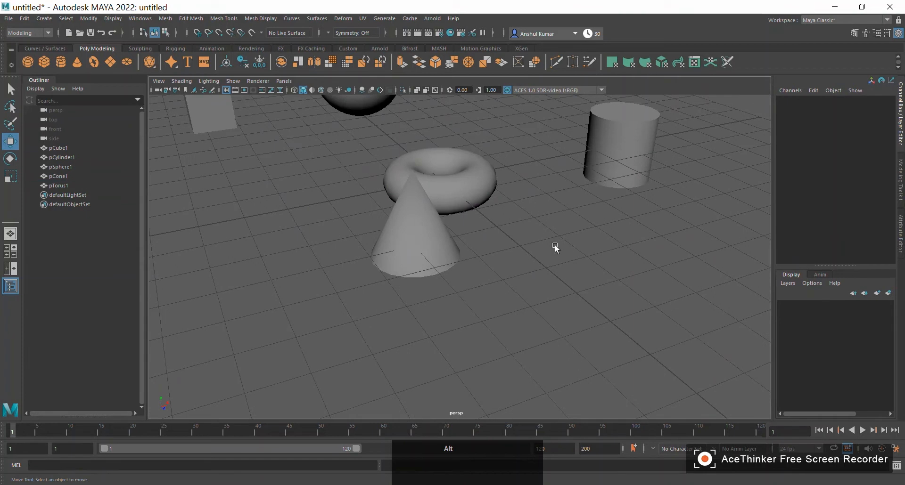
- Create a polygon plane and move it along the X axis past the cylinder to about 10.65
left_click_drag(555, 245, 552, 292, "alt")
right_click_drag(552, 293, 318, 293, "alt")
left_click_drag(318, 290, 340, 298, "alt")
left_click(108, 61)
left_click_drag(491, 226, 583, 213)
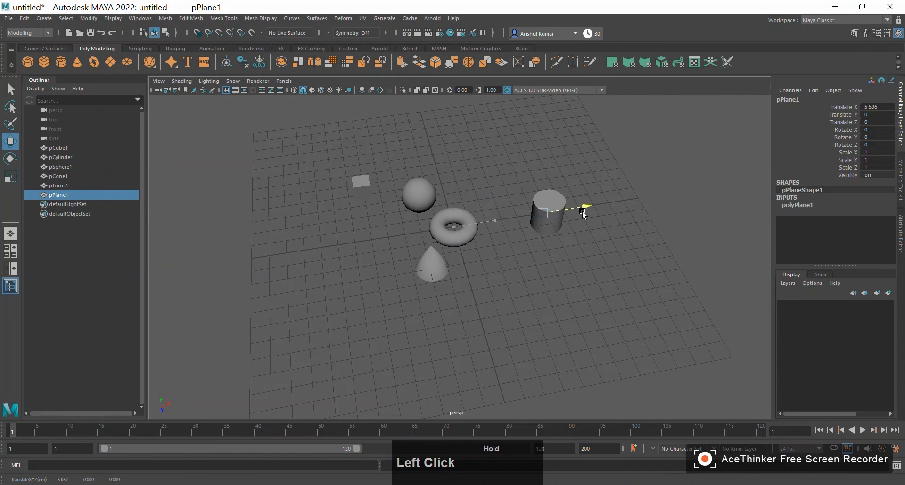
- Examine the flat plane from above and below, and the full set of primitives from farther away
left_click_drag(673, 270, 627, 306, "alt")
middle_click_drag(627, 306, 460, 212, "alt")
right_click_drag(460, 212, 612, 299, "alt")
left_click_drag(549, 308, 552, 238, "alt")
middle_click_drag(551, 238, 560, 357, "alt")
left_click_drag(560, 357, 537, 315, "alt")
right_click_drag(537, 315, 561, 190, "alt")
middle_click_drag(561, 190, 505, 342, "alt")
left_click_drag(505, 343, 466, 212, "alt")
middle_click_drag(466, 213, 487, 328, "alt")
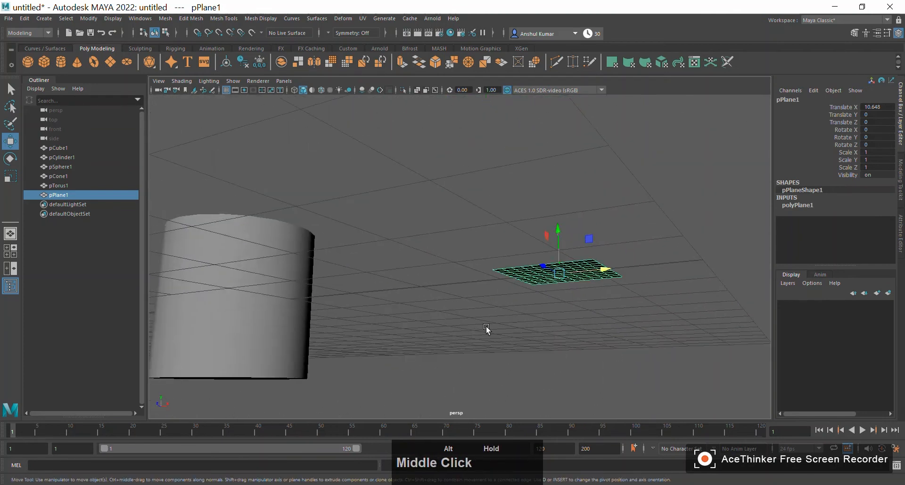
left_click_drag(486, 328, 526, 360, "alt")
middle_click_drag(525, 359, 499, 301, "alt")
left_click_drag(499, 301, 513, 317, "alt")
right_click_drag(513, 317, 375, 334, "alt")
middle_click_drag(376, 334, 480, 202, "alt")
scroll(480, 202, "down", 3)
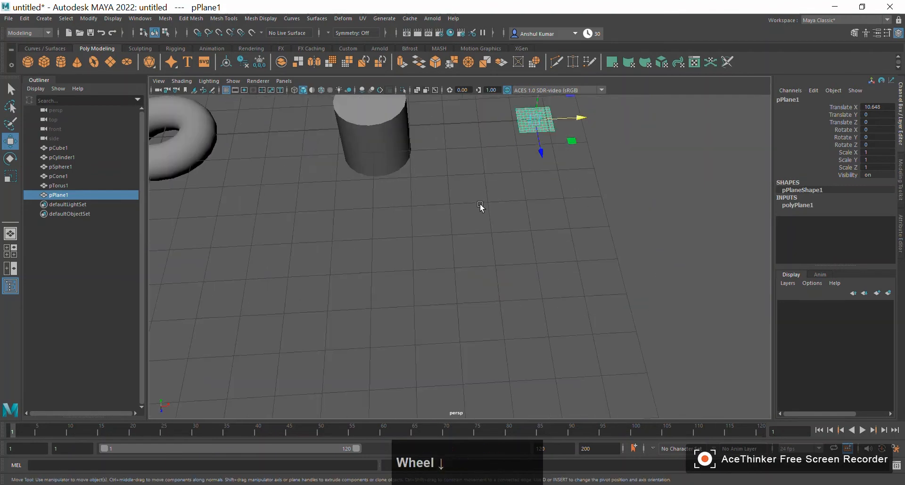
right_click_drag(480, 202, 389, 230, "alt")
left_click_drag(389, 230, 340, 265, "alt")
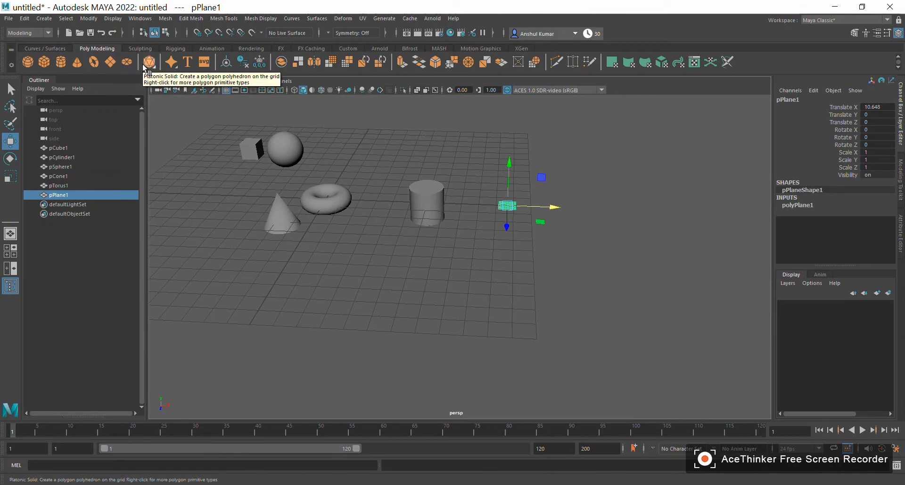
scroll(345, 300, "down", 2)
middle_click_drag(345, 300, 390, 292, "alt")
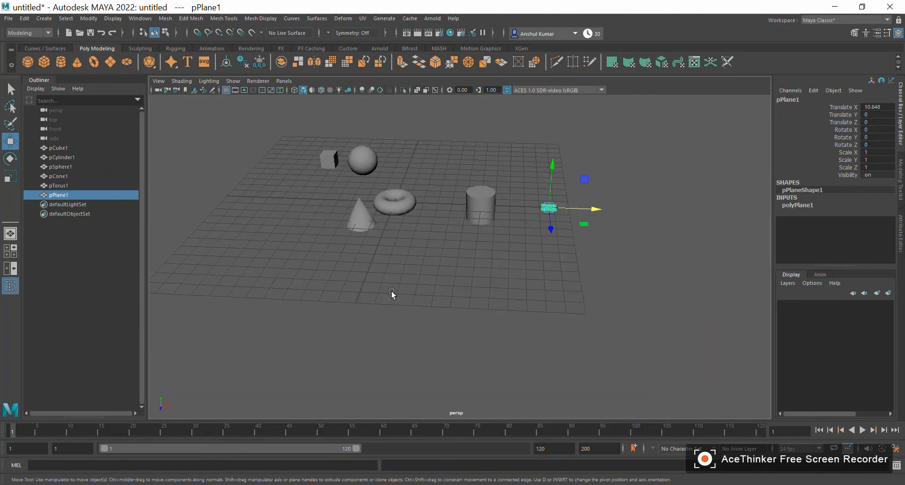
mouse_move(492, 262)
middle_mouse_down("alt")
mouse_move(453, 310)
mouse_move(478, 274)
middle_mouse_up("alt")
- Select the cone and move it along the Y axis up to about 1.80 and back down to about 0.36
left_click(346, 223)
middle_click_drag(389, 307, 326, 279, "alt")
right_click_drag(326, 279, 371, 265, "alt")
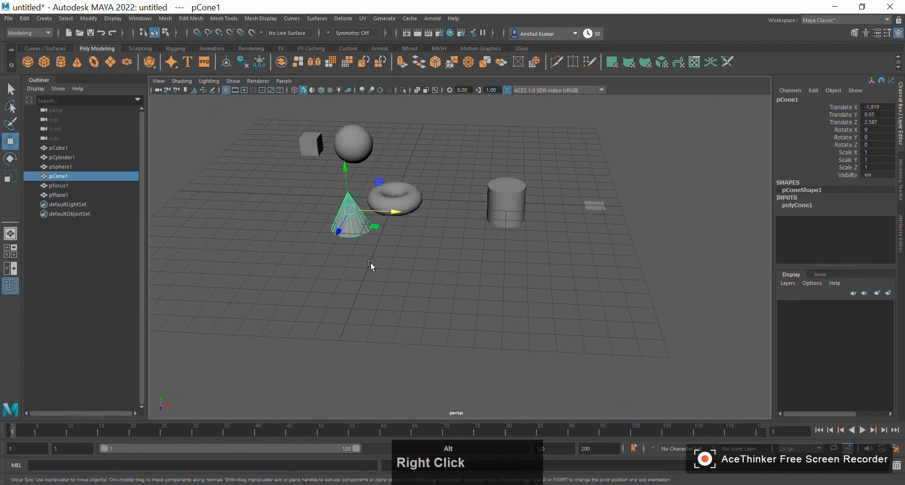
left_click(345, 174)
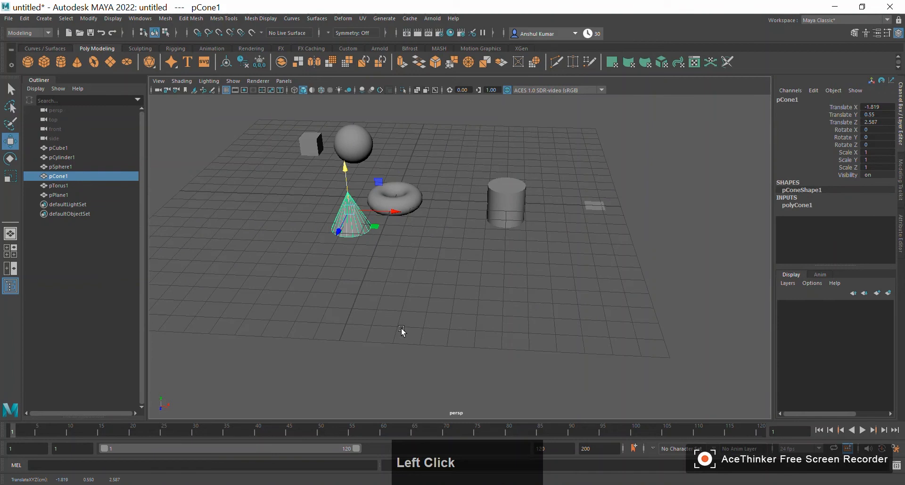
left_click_drag(401, 330, 342, 210, "alt")
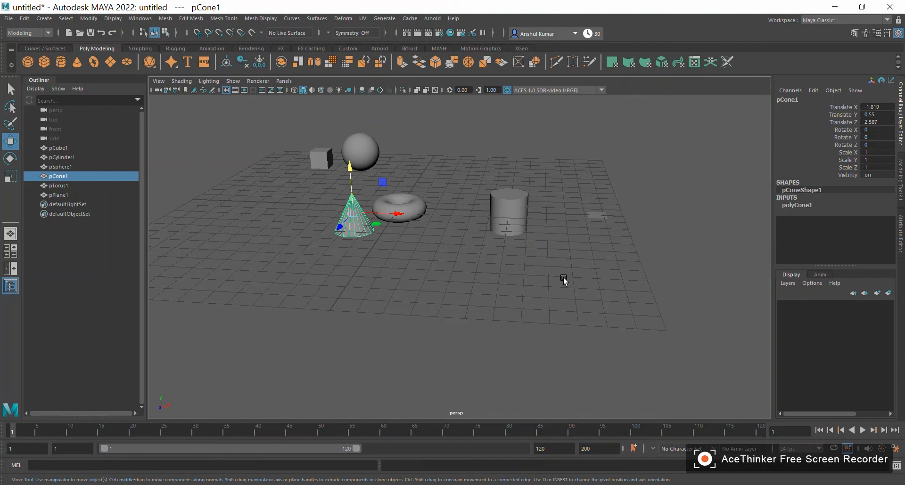
middle_click_drag(563, 281, 580, 258)
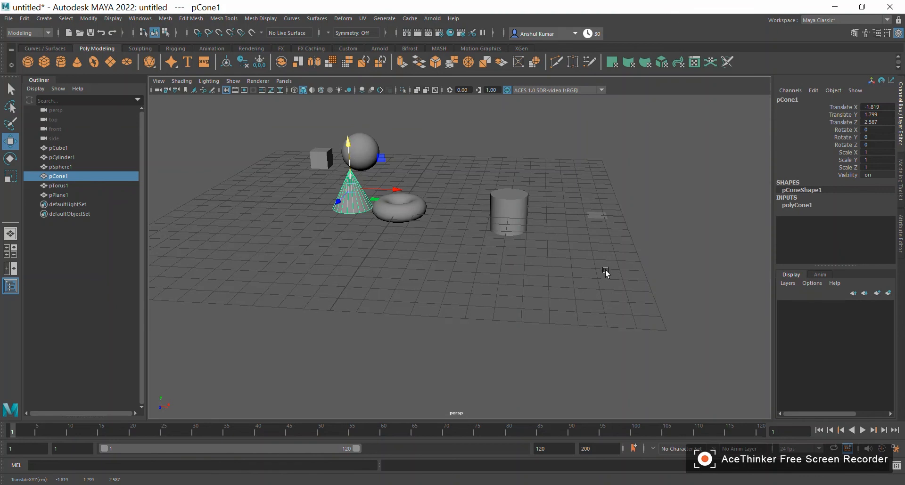
middle_click_drag(608, 284, 593, 316)
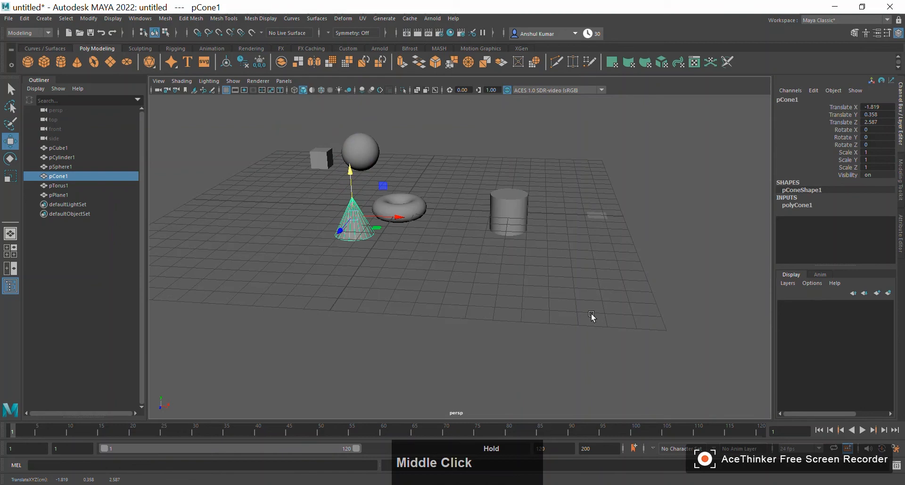
- Move the cone along the Z axis only, to about 3.35, and deselect it
left_click(337, 238)
middle_click_drag(573, 250, 503, 281)
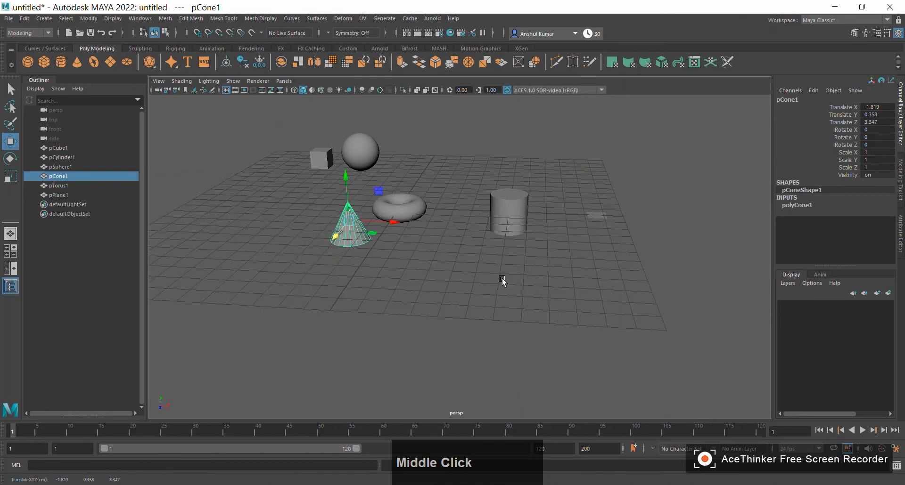
left_click(493, 278)
- Examine the arrangement of all the primitives from several angles and distances
left_click_drag(406, 319, 497, 295, "alt")
right_click_drag(496, 295, 505, 311, "alt")
left_click_drag(505, 311, 454, 298, "alt")
middle_click_drag(454, 298, 480, 281, "alt")
left_click_drag(480, 281, 564, 263, "alt")
middle_click_drag(564, 263, 442, 267, "alt")
left_click_drag(443, 267, 428, 278, "alt")
middle_click_drag(428, 279, 493, 292, "alt")
left_click_drag(493, 292, 513, 283, "alt")
middle_click_drag(513, 283, 474, 277, "alt")
left_click_drag(475, 276, 442, 303, "alt")
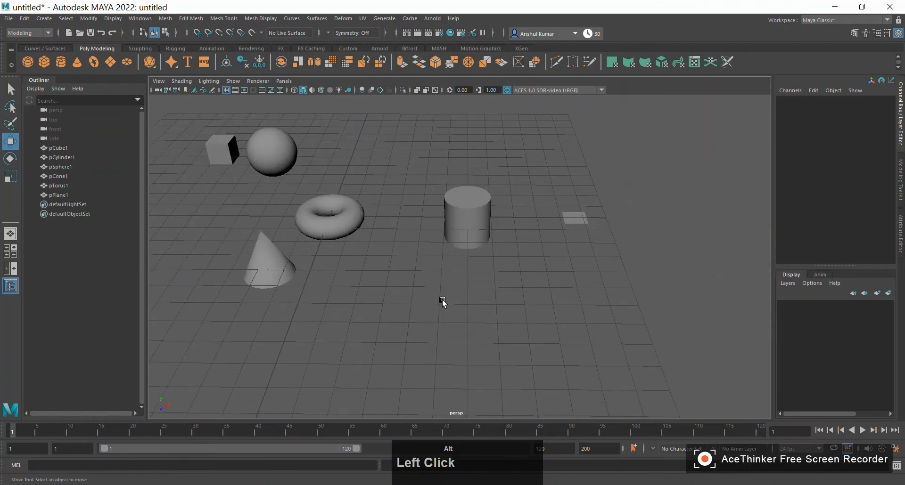
left_click_drag(389, 278, 456, 241, "alt")
- Select the cylinder and, with the Rotate tool, turn it around X to about 83 degrees and tilt it around its other axes
left_click(457, 242)
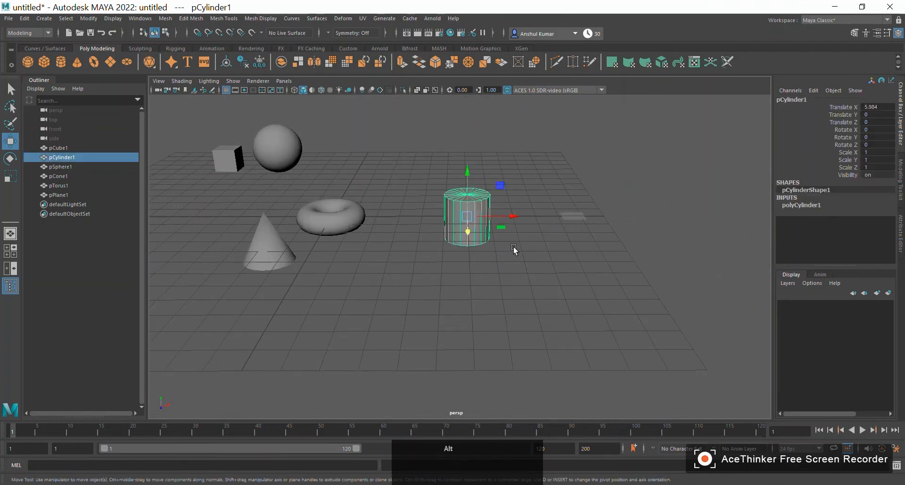
middle_click_drag(513, 251, 488, 281, "alt")
right_click_drag(488, 282, 538, 326, "alt")
left_click_drag(538, 326, 523, 307, "alt")
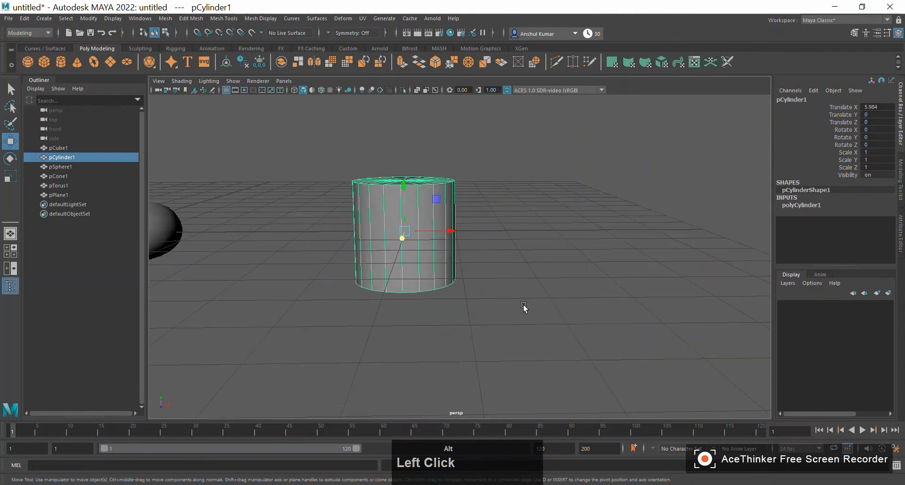
right_click_drag(522, 308, 333, 314, "alt")
left_click_drag(333, 314, 472, 305, "alt")
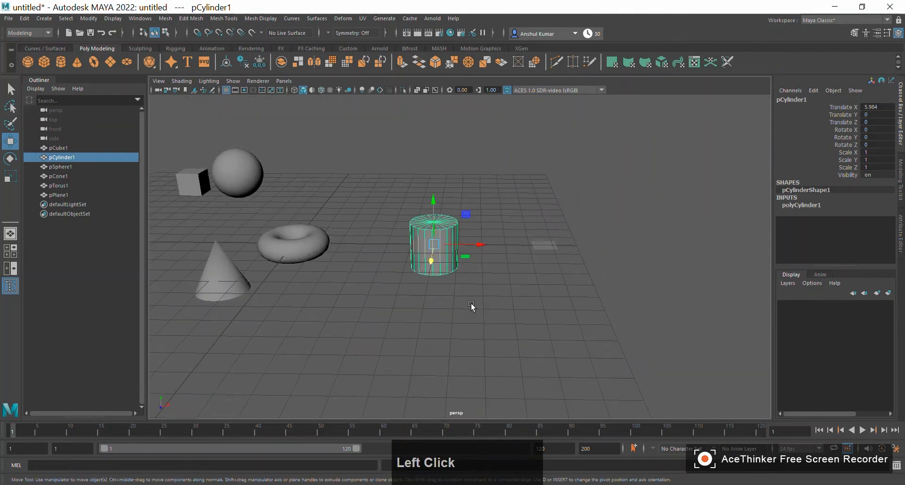
key("e")
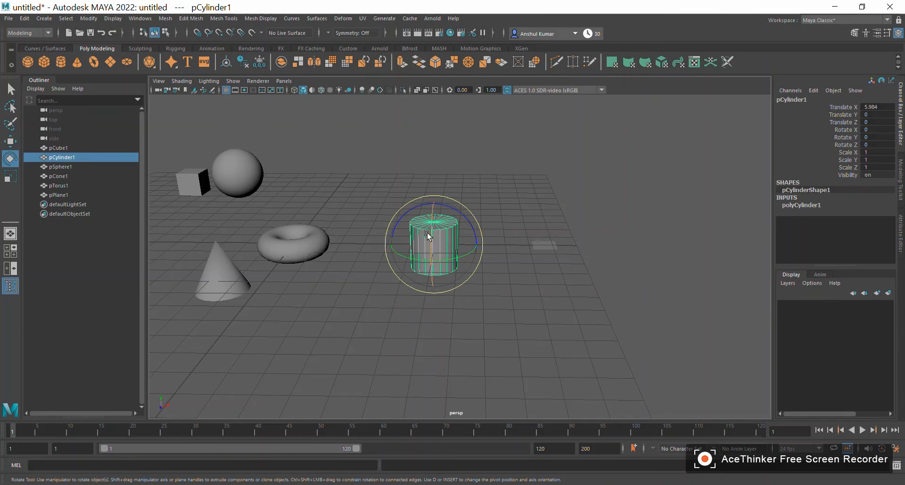
left_click_drag(504, 336, 430, 335, "alt")
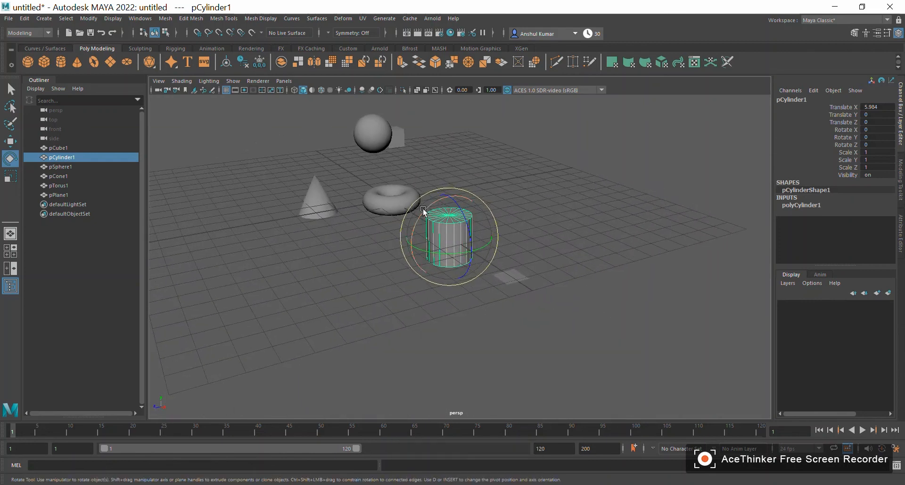
left_click_drag(423, 212, 401, 279)
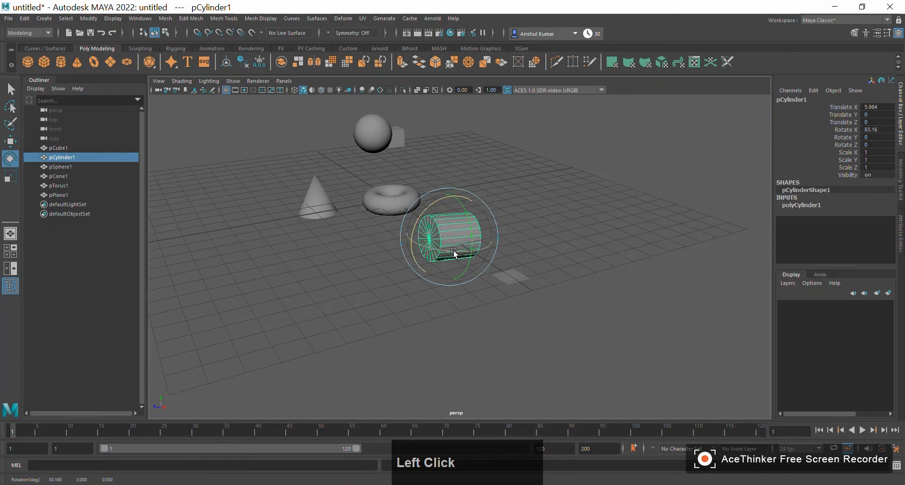
left_click_drag(451, 254, 501, 216)
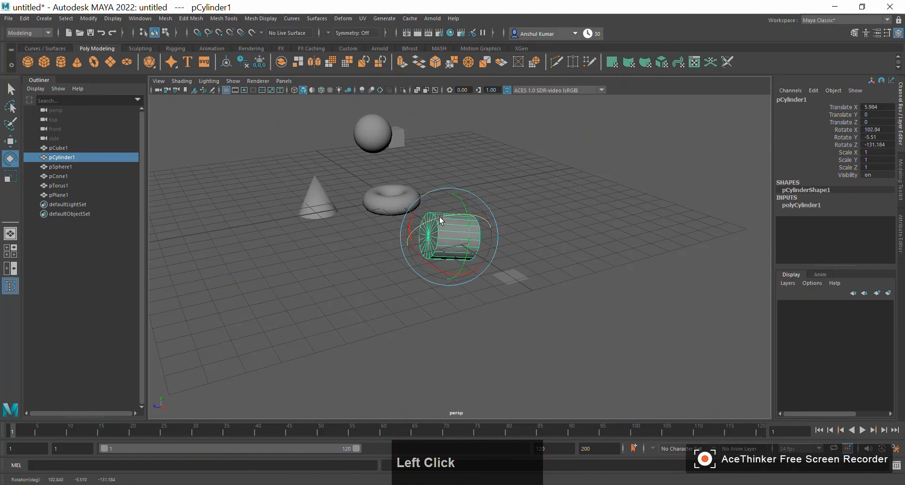
left_click_drag(437, 218, 502, 216)
- Select the cone and rotate it around several axes to about X -85.3, Y 8.0, Z -148.7 degrees
left_click(329, 206)
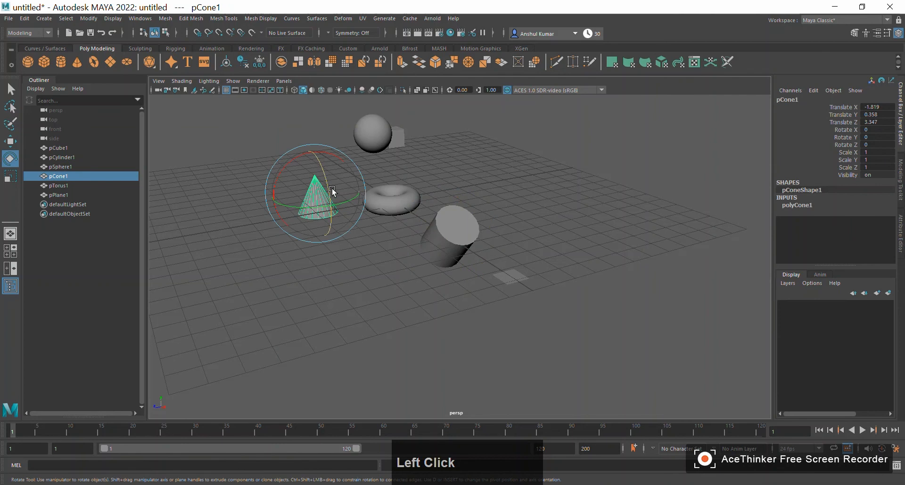
left_click_drag(329, 192, 331, 255)
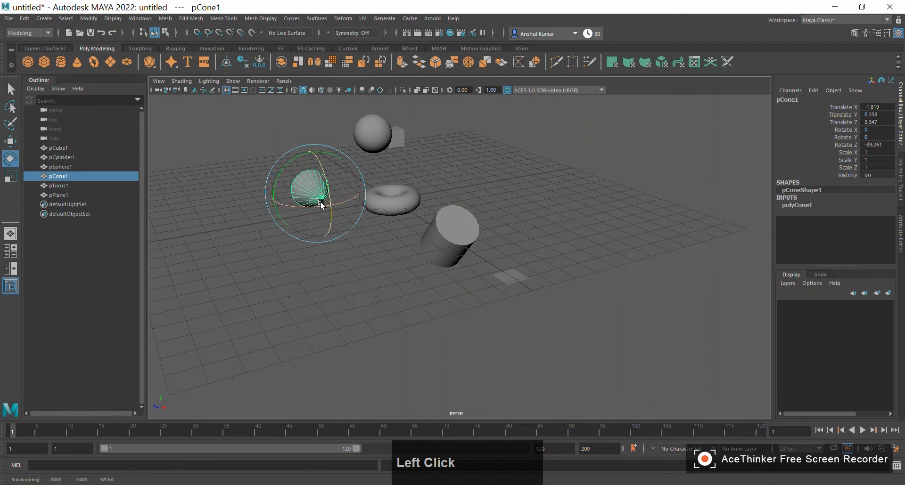
left_click_drag(321, 208, 377, 193)
left_click_drag(327, 164, 329, 232)
- Examine the tilted cone and cylinder among the other primitives from several angles
left_click_drag(241, 292, 353, 287, "alt")
middle_click_drag(354, 288, 510, 259, "alt")
left_click_drag(509, 260, 505, 299, "alt")
right_click_drag(504, 298, 420, 299, "alt")
left_click_drag(419, 299, 434, 295, "alt")
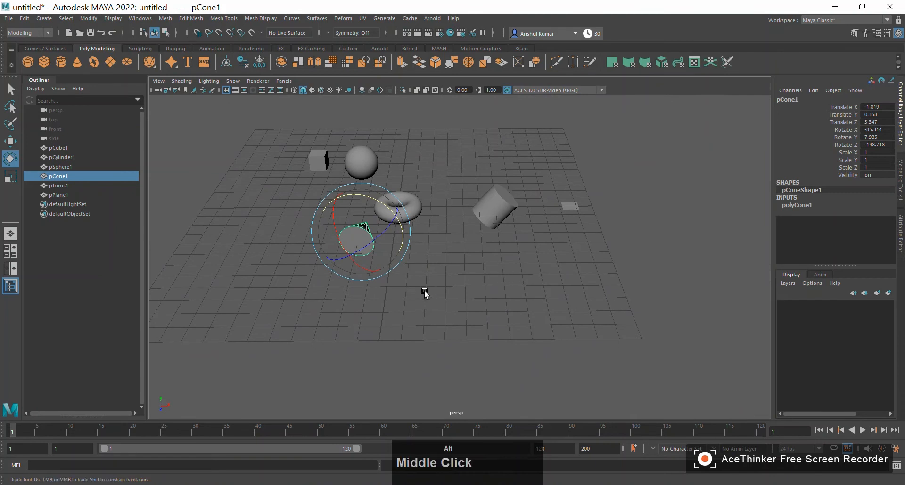
middle_click_drag(424, 290, 622, 313, "alt")
right_click_drag(622, 313, 568, 271, "alt")
middle_click_drag(567, 271, 427, 313, "alt")
right_click_drag(428, 313, 535, 272, "alt")
- Select the cube and examine it among the other primitives from several angles
left_click(603, 203)
middle_click_drag(604, 271, 466, 268, "alt")
right_click_drag(466, 269, 361, 269, "alt")
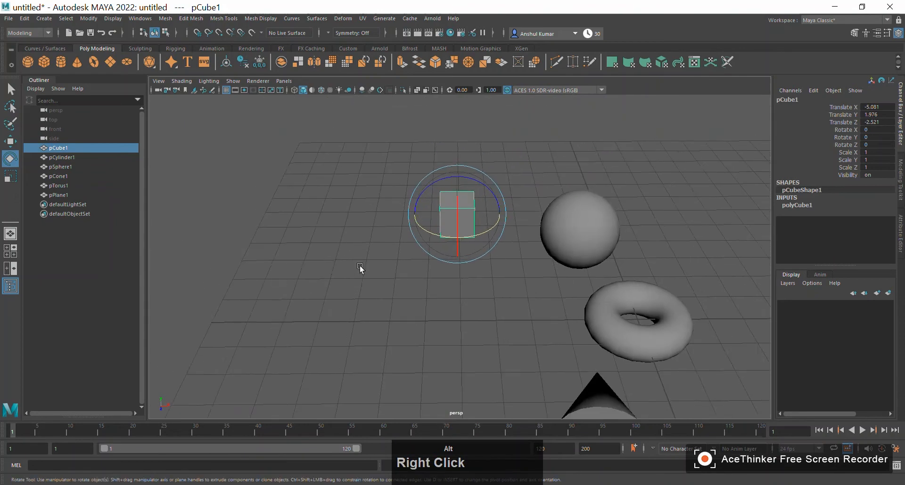
middle_click_drag(360, 269, 268, 283, "alt")
right_click_drag(269, 284, 317, 305, "alt")
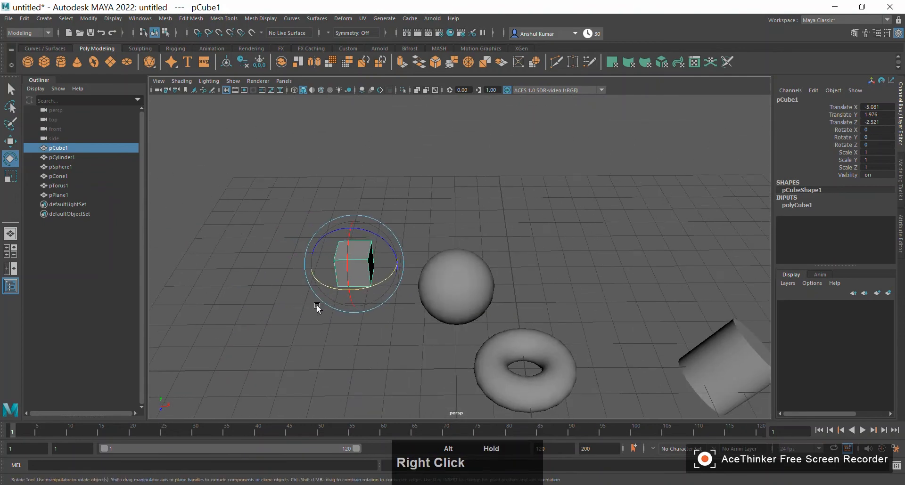
middle_click_drag(317, 304, 333, 228, "alt")
left_click_drag(333, 228, 410, 252, "alt")
middle_click_drag(410, 253, 440, 226, "alt")
right_click_drag(440, 226, 324, 272, "alt")
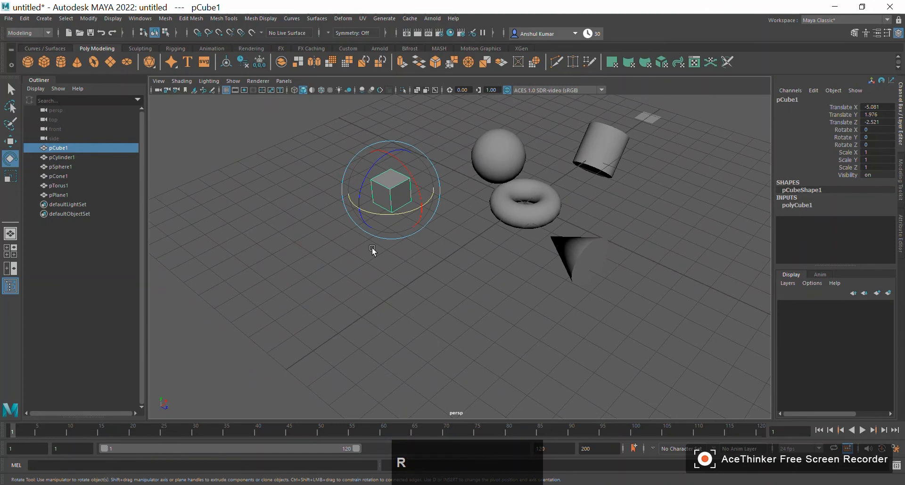
- With the Scale tool, enlarge the cube uniformly to about 4.229 on X, Y and Z
key("r")
middle_click_drag(449, 261, 396, 273, "alt")
left_click_drag(397, 273, 396, 253, "alt")
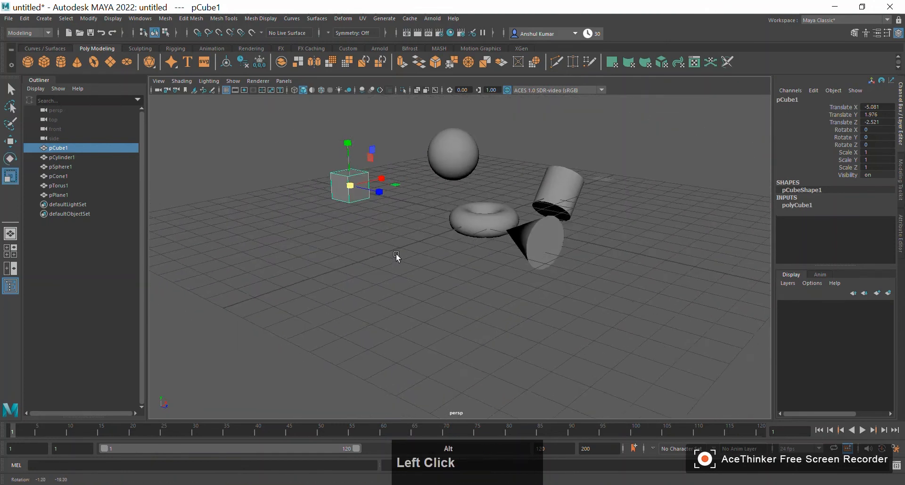
middle_click_drag(396, 253, 416, 305, "alt")
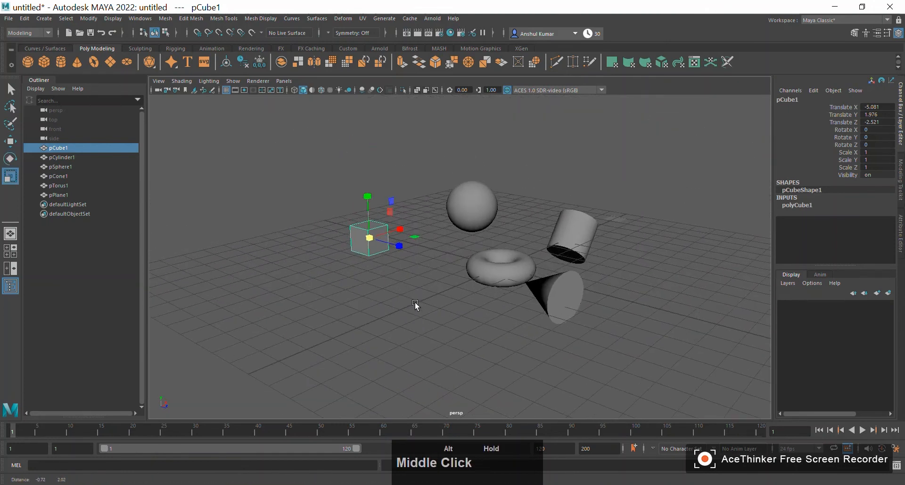
left_click(371, 239)
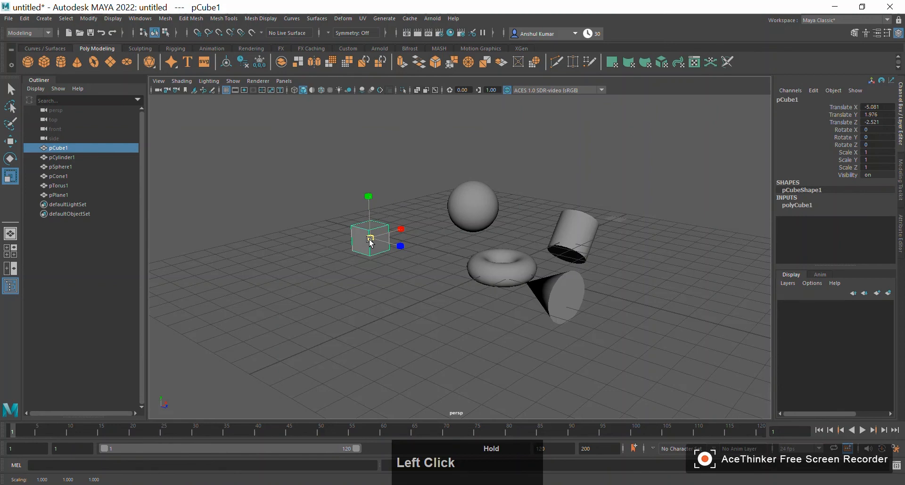
left_click_drag(369, 239, 588, 252)
right_click_drag(589, 253, 377, 257, "alt")
left_click_drag(377, 257, 385, 287, "alt")
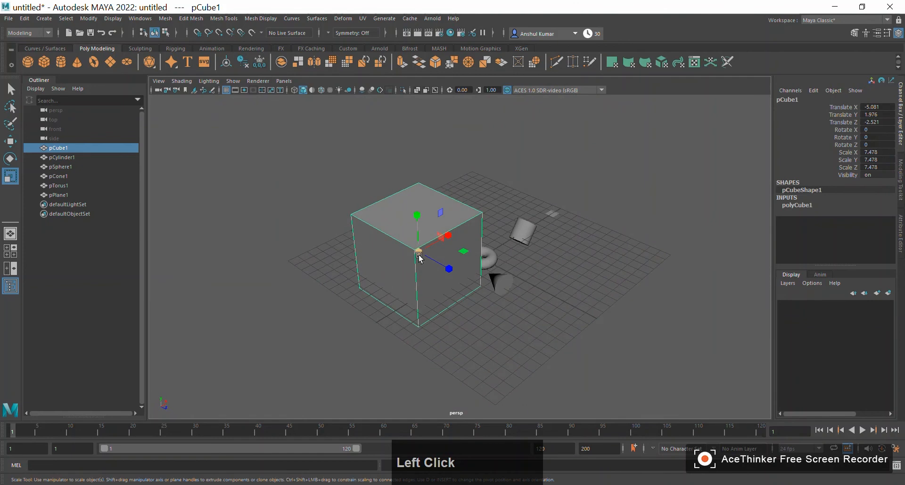
left_click_drag(418, 254, 386, 249)
- Examine the enlarged cube beside the other primitives from several angles and distances
left_click_drag(532, 319, 469, 305, "alt")
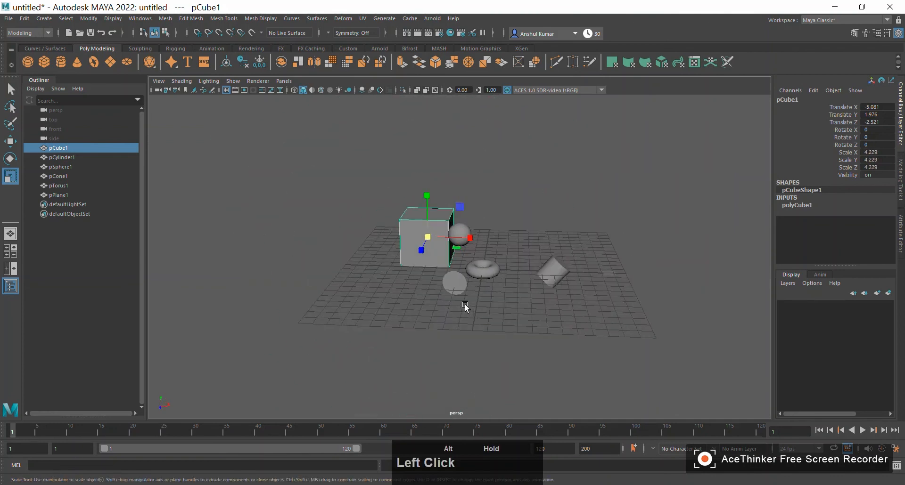
right_click_drag(470, 304, 471, 306, "alt")
left_click_drag(471, 307, 452, 321, "alt")
right_click_drag(452, 322, 430, 313, "alt")
left_click_drag(431, 313, 463, 320, "alt")
middle_click_drag(463, 319, 445, 311, "alt")
right_click_drag(445, 311, 339, 268, "alt")
middle_click_drag(340, 268, 364, 275, "alt")
right_click_drag(363, 275, 467, 297, "alt")
middle_click_drag(466, 297, 400, 284, "alt")
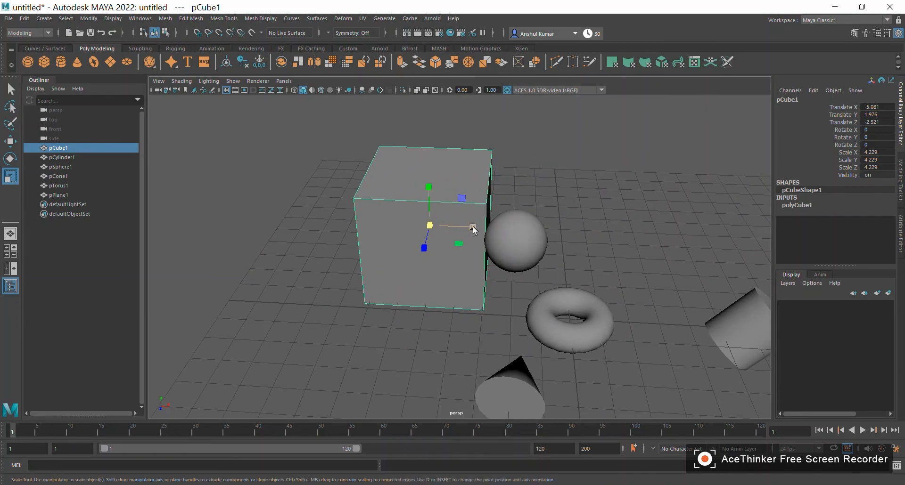
- Stretch the cube non-uniformly with the Scale tool to about 27.128 along X and 36.072 along Z
left_click_drag(473, 227, 692, 256)
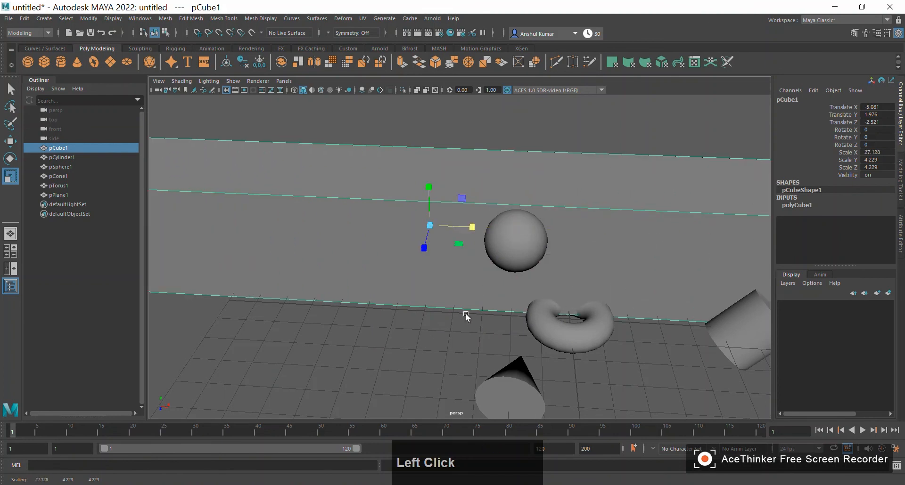
right_click_drag(463, 330, 335, 325, "alt")
left_click_drag(335, 325, 310, 318, "alt")
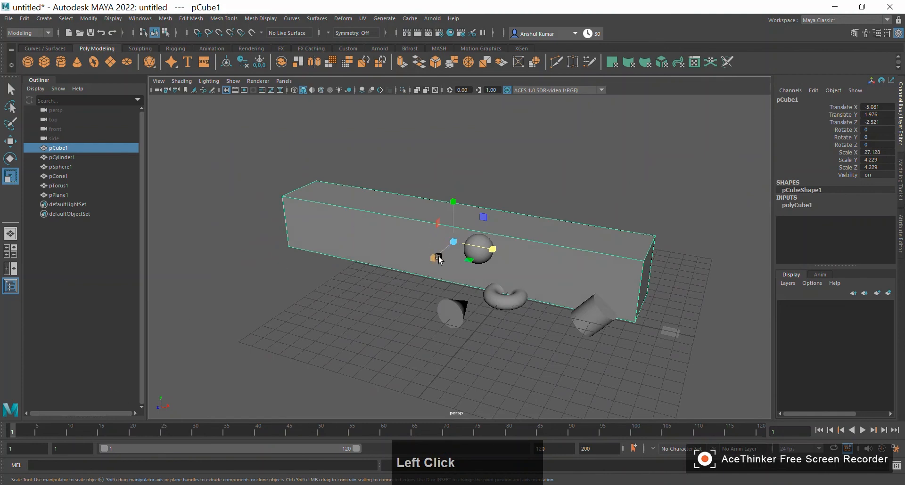
left_click_drag(439, 255, 126, 410)
- Examine the stretched block and the grid beneath it from several angles and distances
scroll(470, 311, "down", 3)
left_click_drag(467, 308, 568, 288, "alt")
left_click_drag(529, 361, 306, 330, "alt")
right_click_drag(307, 329, 375, 274, "alt")
left_click_drag(375, 275, 442, 267, "alt")
left_click_drag(595, 302, 556, 288, "alt")
right_click_drag(642, 358, 448, 347, "alt")
left_click_drag(448, 347, 481, 312, "alt")
right_click_drag(481, 312, 606, 365, "alt")
left_click_drag(606, 365, 547, 362, "alt")
- Practise selecting objects by alternating between the plane and the stretched cube, using the Select tool, ending with the plane selected
left_click(412, 374)
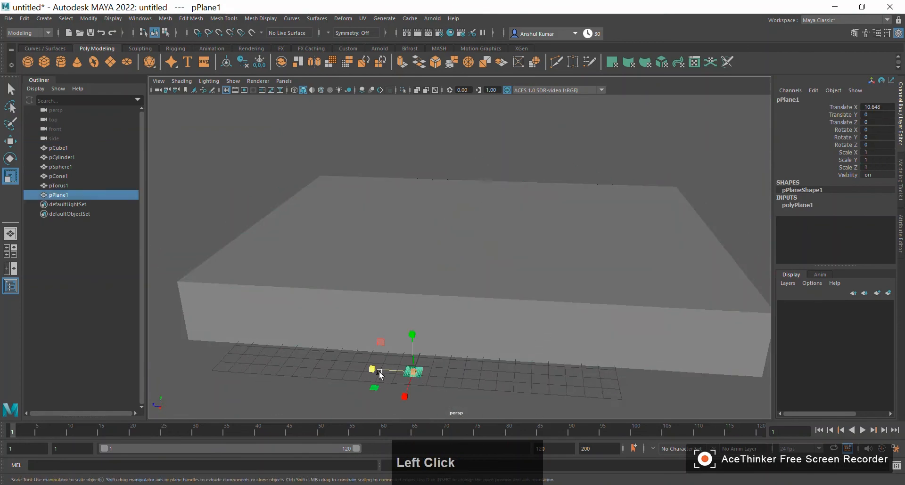
left_click_drag(281, 374, 355, 365, "alt")
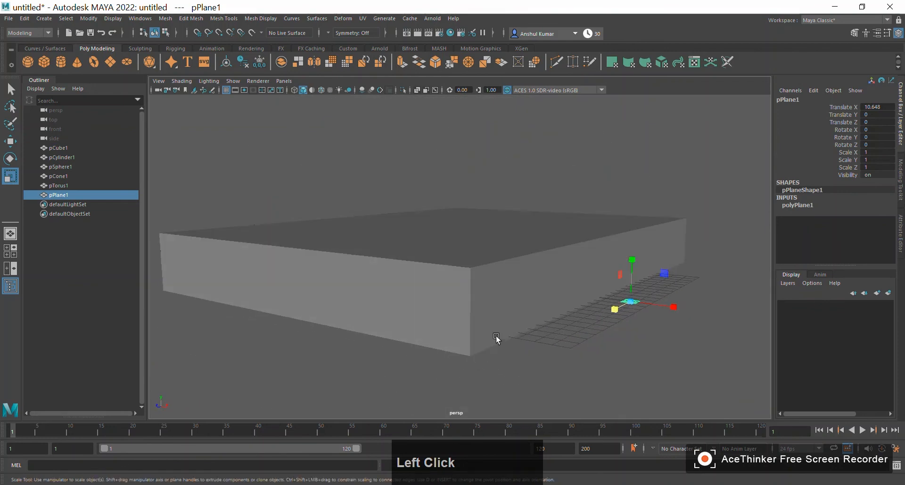
left_click(473, 320)
key("q")
left_click_drag(321, 329, 308, 346, "alt")
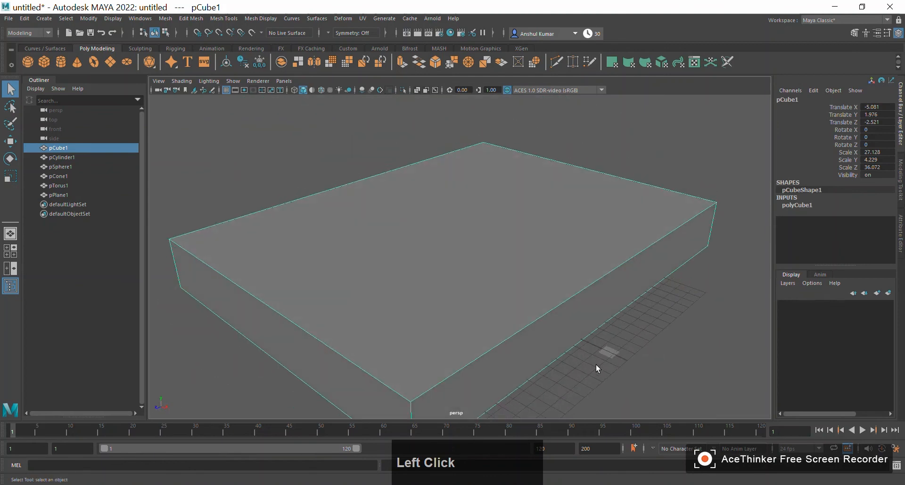
left_click(608, 353)
left_click(572, 323)
left_click(609, 351)
- Cycle through the Move, Rotate and Scale tools on the plane, return to the Select tool and select the cube
key("w")
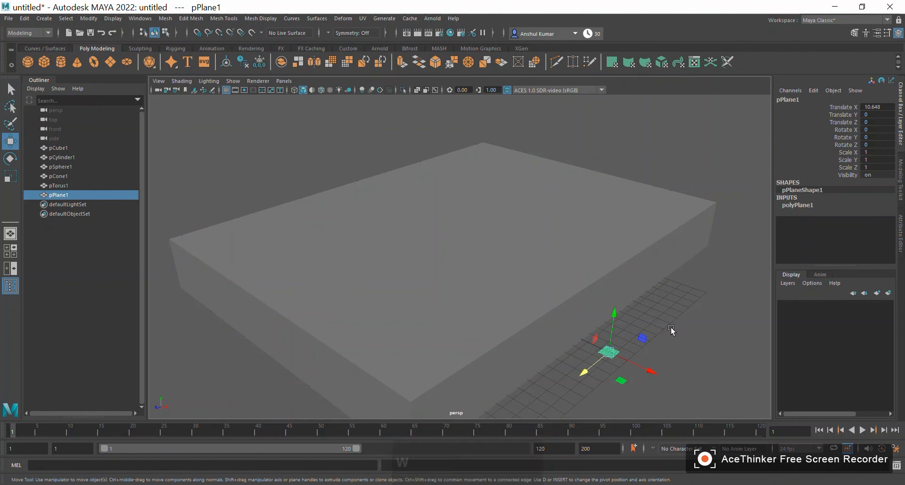
key("e")
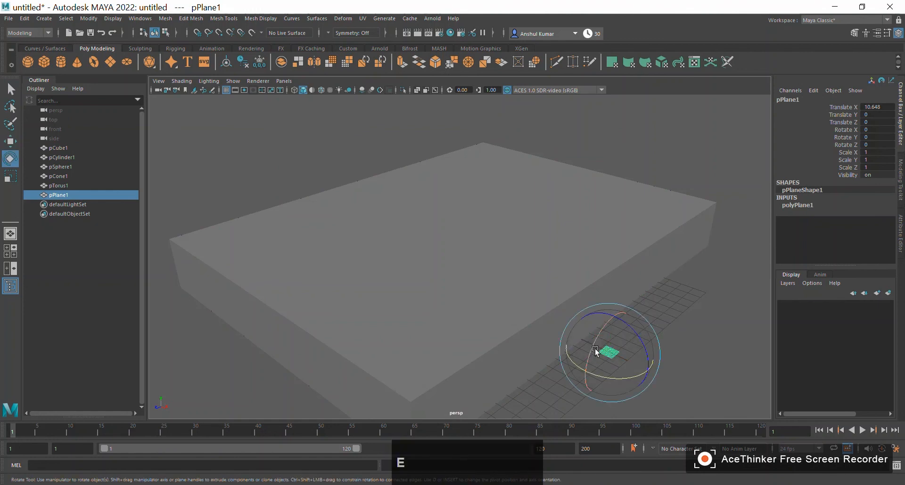
key("r")
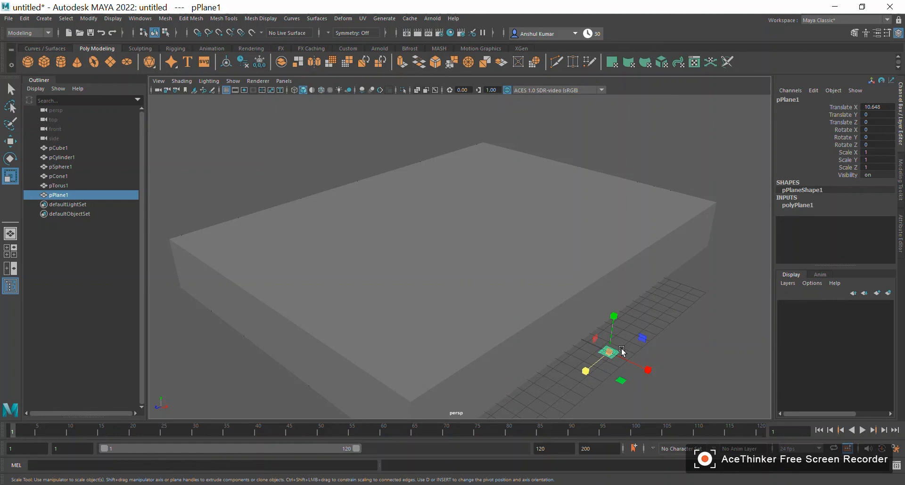
key("w")
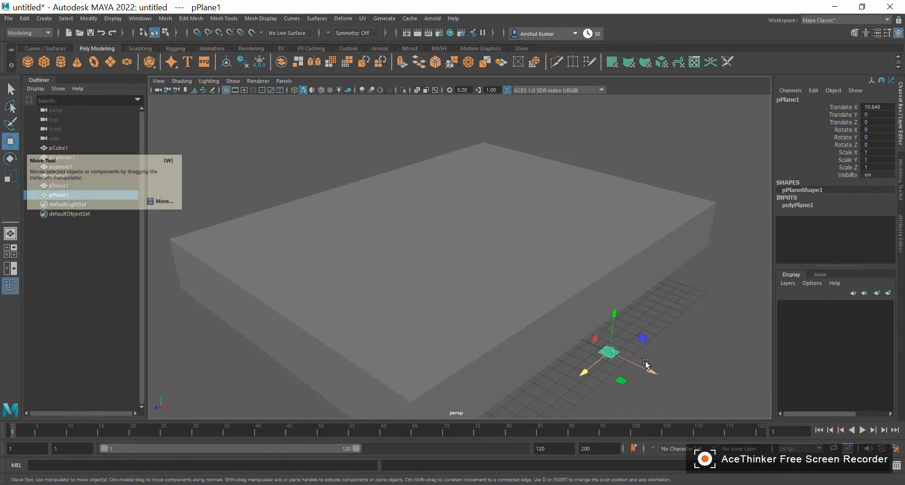
key("e")
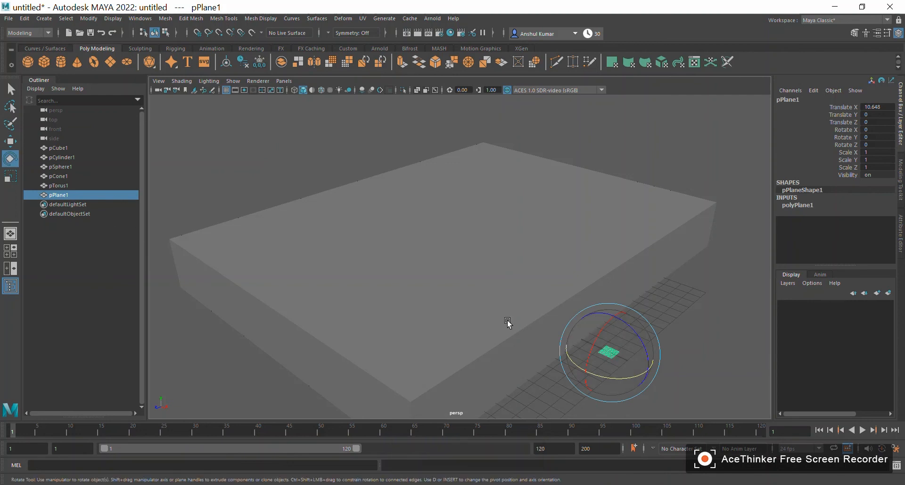
key("r")
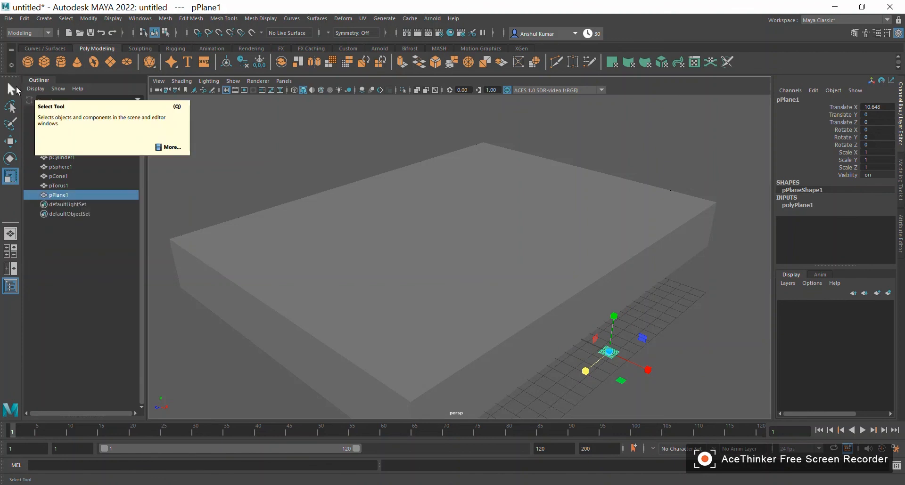
key("q")
left_click(565, 292)
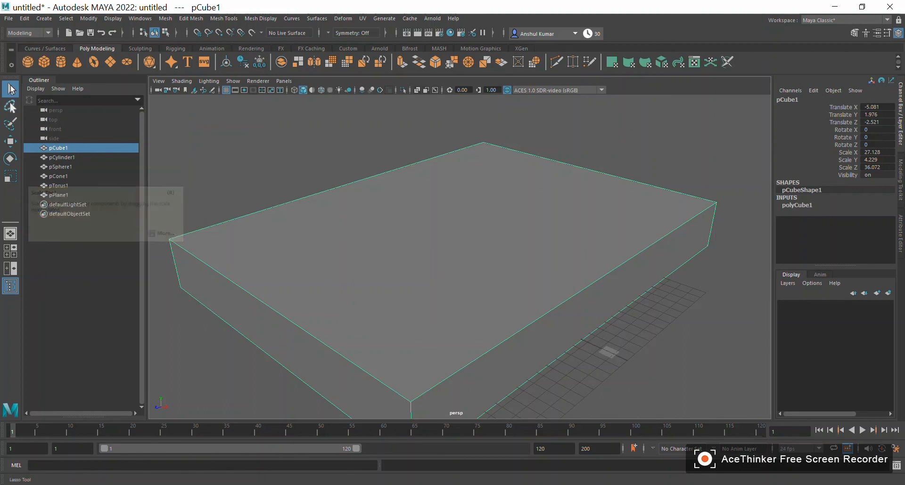
- Select all six primitives with a selection box around them and delete them from the scene
left_click_drag(416, 324, 464, 325, "alt")
right_click_drag(579, 311, 480, 299, "alt")
left_click_drag(480, 299, 535, 352, "alt")
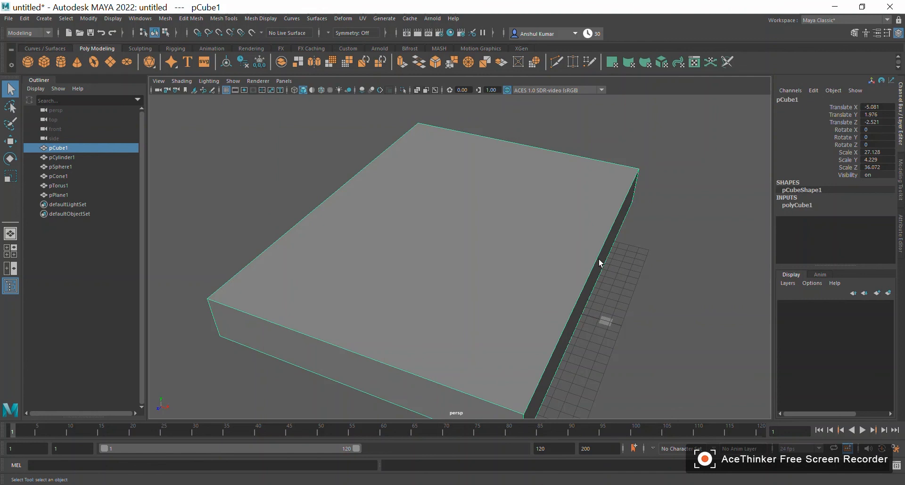
key("alt")
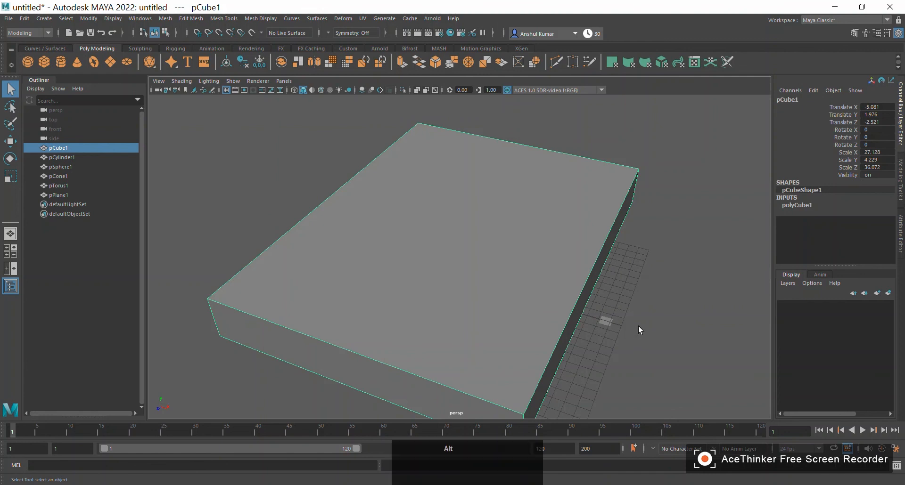
right_click_drag(638, 326, 535, 337, "alt")
mouse_move(536, 337)
left_mouse_down("alt")
mouse_move(539, 317)
mouse_move(530, 332)
left_mouse_up("alt")
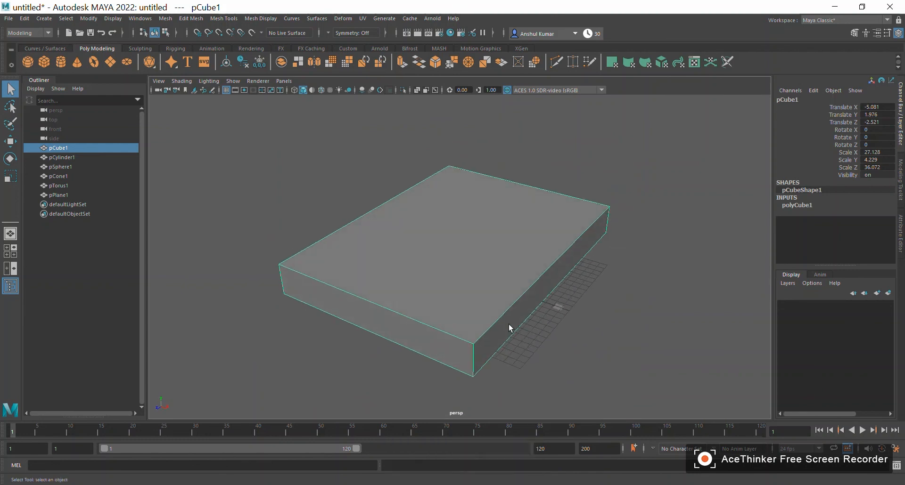
left_click(304, 184)
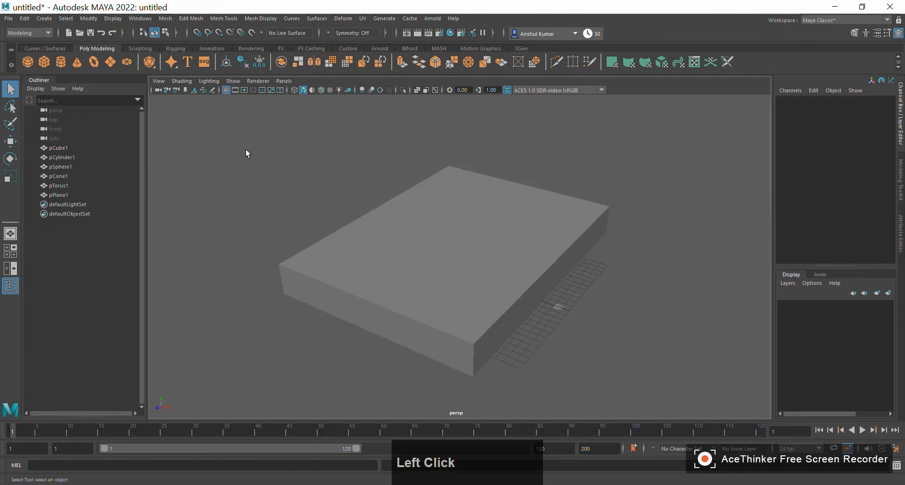
left_click_drag(217, 123, 672, 395)
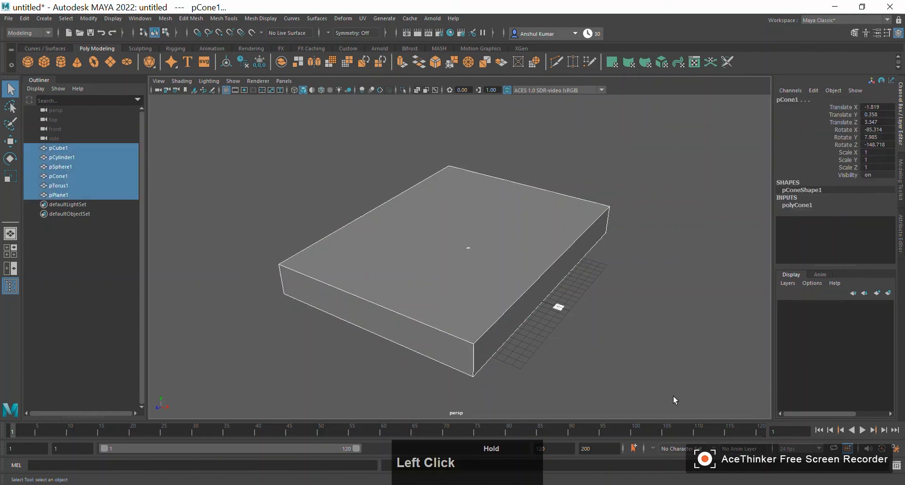
left_click_drag(233, 126, 679, 388)
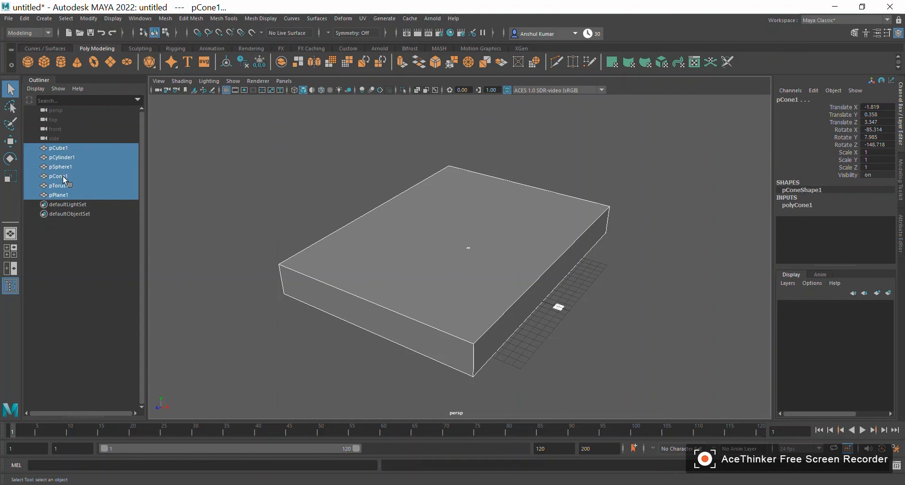
key("Delete")
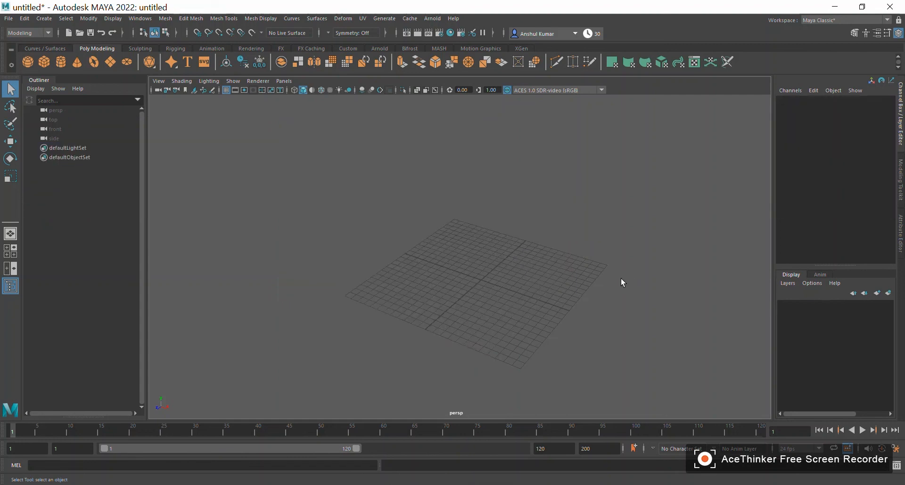
- Create a 3D polygon text object on the empty grid with the Polygon Type tool
left_click_drag(541, 338, 537, 321, "alt")
right_click_drag(419, 294, 602, 377, "alt")
left_click_drag(608, 355, 620, 371, "alt")
right_click_drag(620, 372, 426, 376, "alt")
left_click_drag(425, 376, 482, 334, "alt")
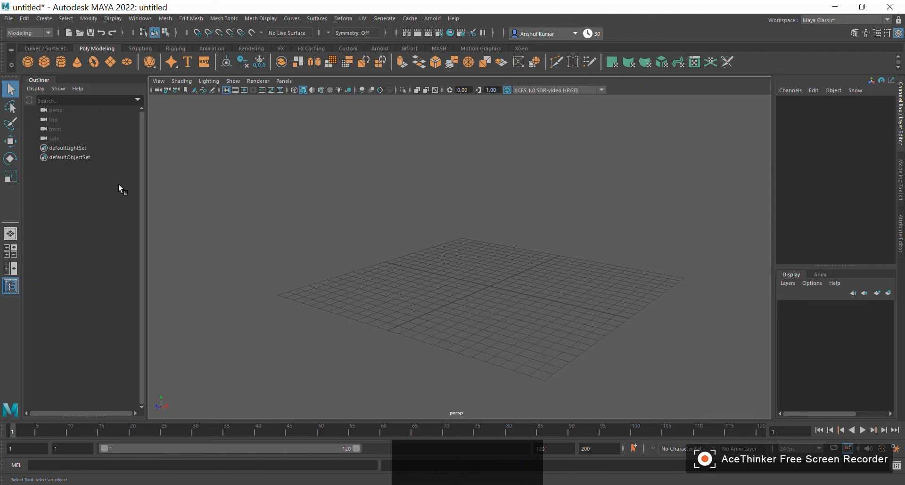
left_click(187, 62)
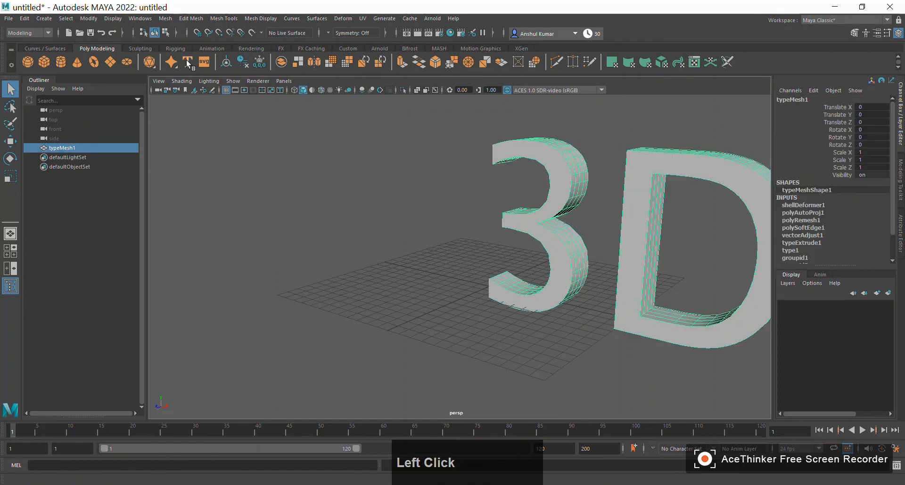
- Examine the 3D text from several angles and distances, finishing with the whole word in view
left_click_drag(420, 301, 509, 307, "alt")
middle_click_drag(509, 307, 227, 313, "alt")
left_click_drag(227, 313, 293, 302, "alt")
right_click_drag(336, 301, 273, 297, "alt")
left_click_drag(418, 296, 339, 290, "alt")
right_click_drag(339, 290, 436, 329, "alt")
middle_click_drag(436, 329, 342, 297, "alt")
left_click_drag(343, 296, 381, 297, "alt")
middle_click_drag(381, 297, 477, 356, "alt")
right_click_drag(477, 356, 494, 333, "alt")
left_click_drag(494, 333, 423, 317, "alt")
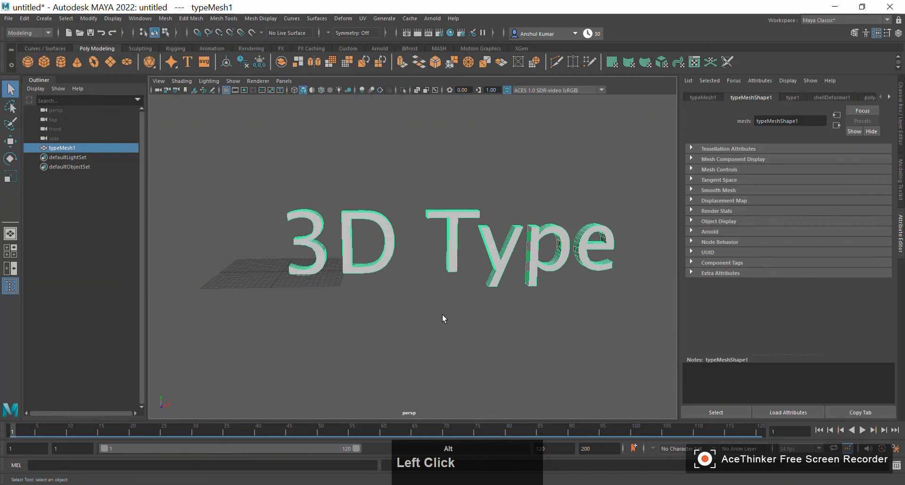
middle_click_drag(451, 315, 424, 298, "alt")
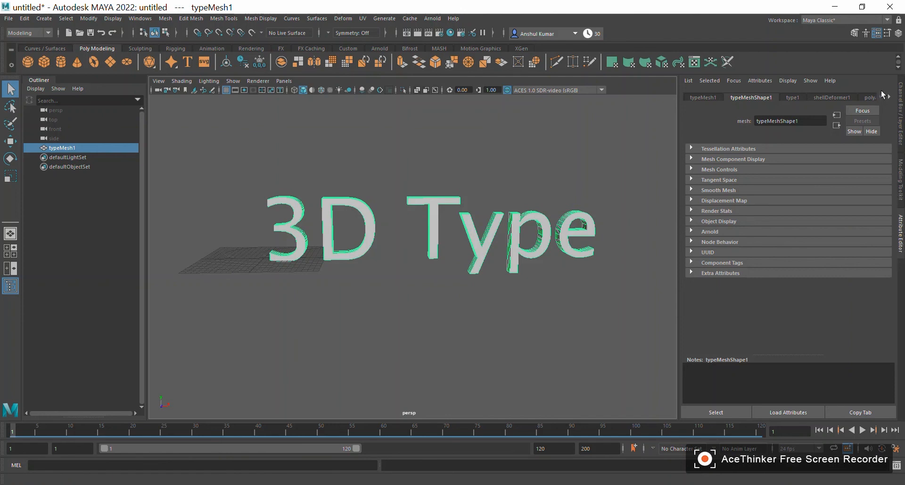
- Replace the default wording of the 3D text with the person's first name in capital letters
left_click(793, 98)
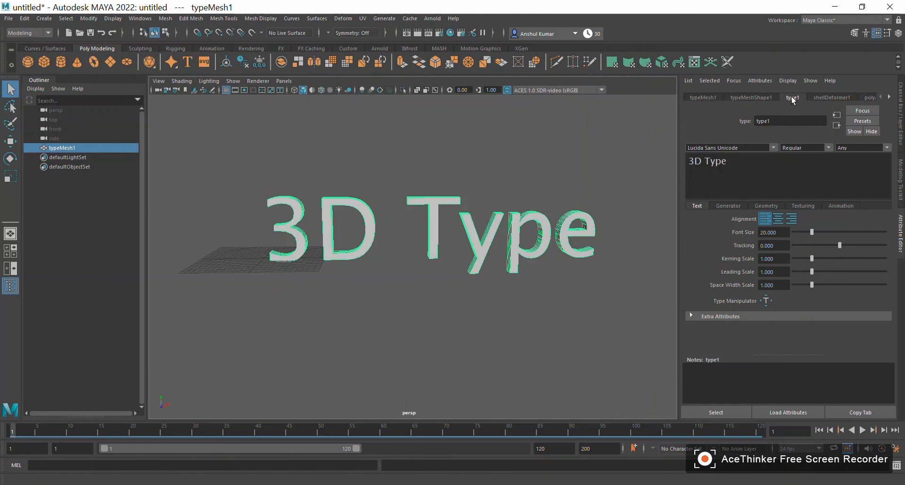
left_click(743, 164)
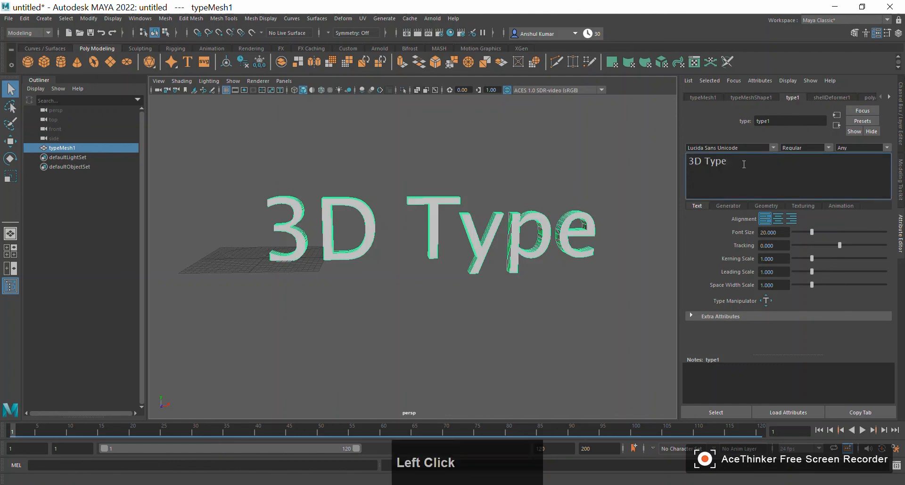
key("BackSpace")
key("BackSpace")
key("BackSpace")
key("BackSpace")
key("BackSpace")
key("BackSpace")
key("BackSpace")
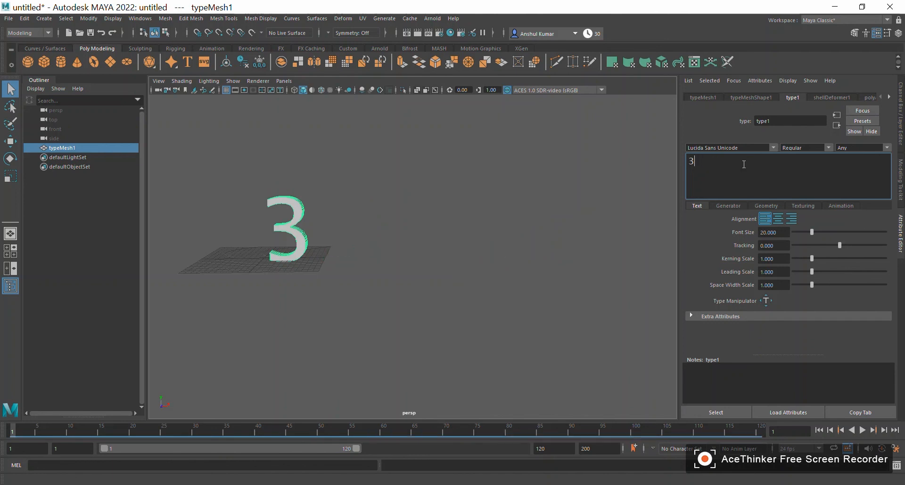
type("ANS")
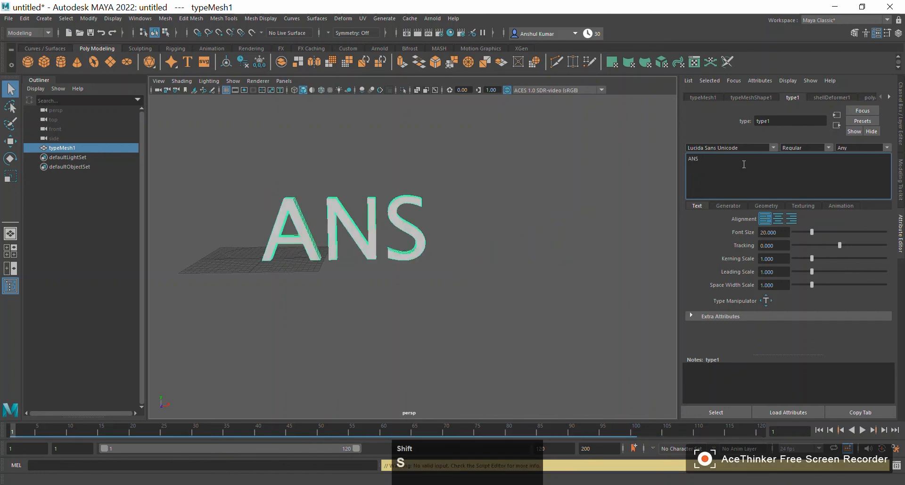
type("HUL")
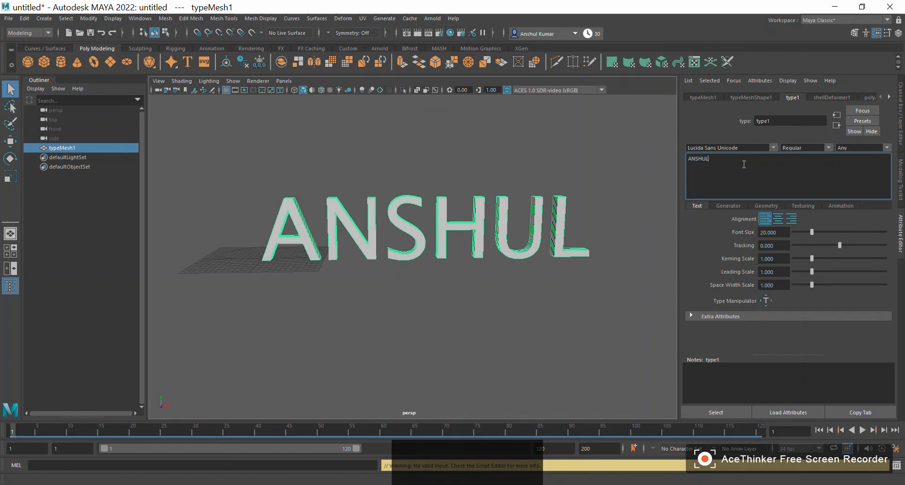
- Try the Lucida Handwriting and Lithos Pro Regular fonts on the 3D text
left_click(773, 149)
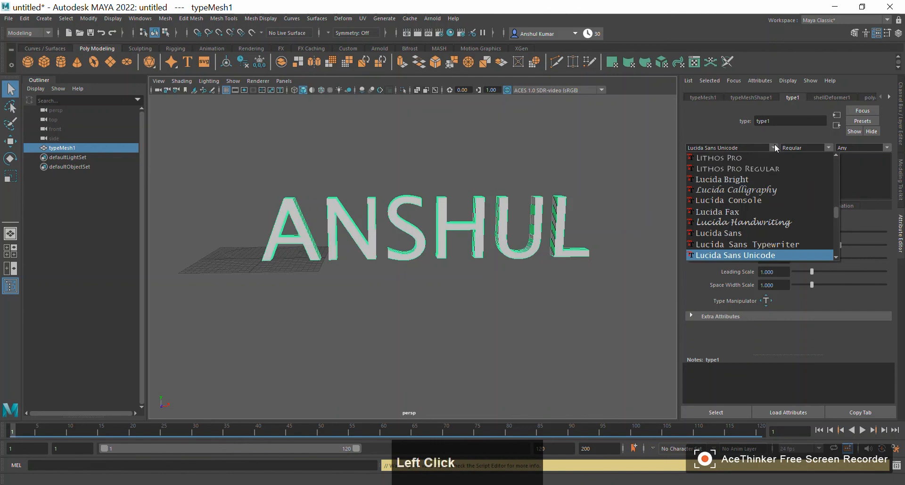
left_click(764, 223)
left_click(312, 329, "alt")
left_click_drag(312, 328, 334, 325, "alt")
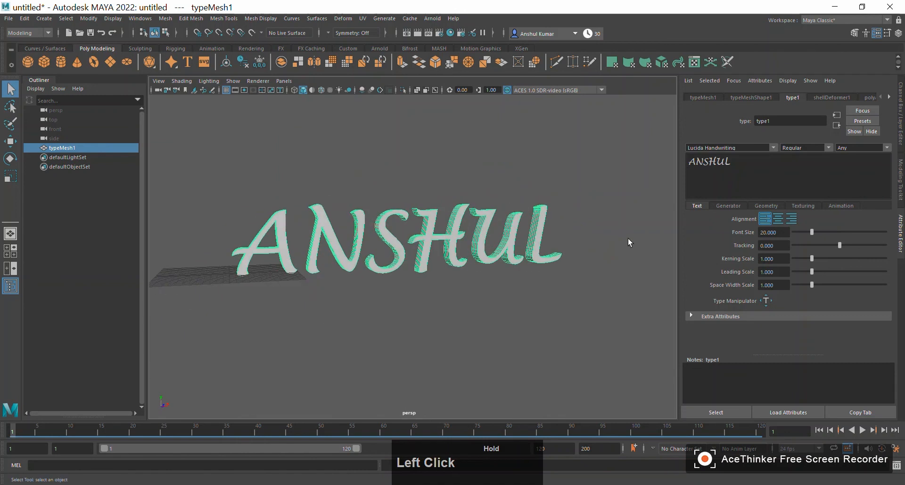
left_click(765, 147)
left_click(751, 169)
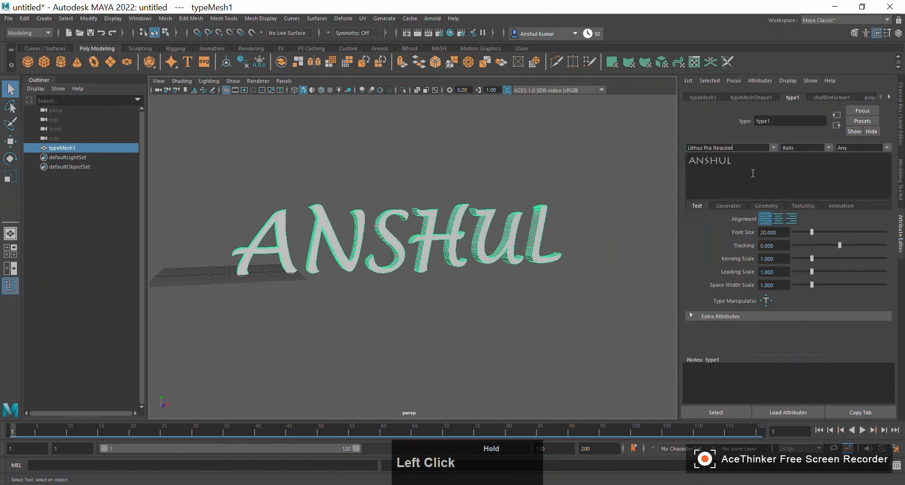
left_click_drag(440, 314, 404, 306, "alt")
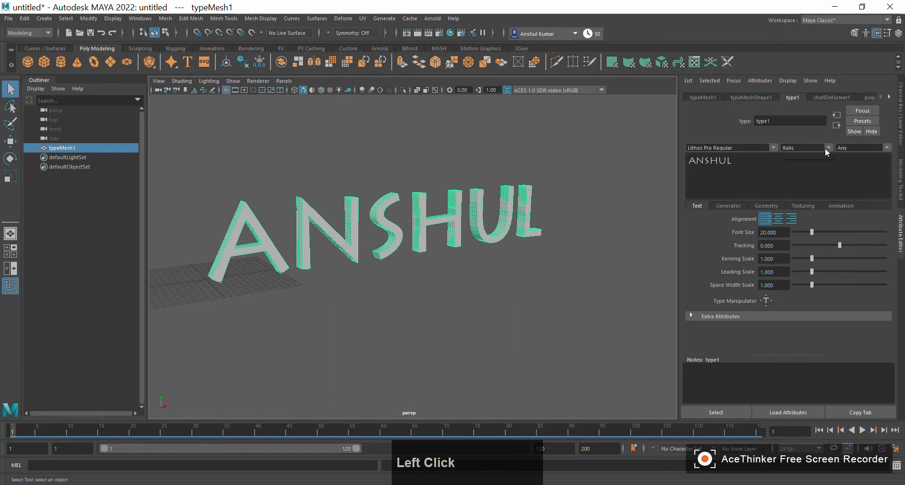
- Set the 3D text to the Lucida Handwriting font in Bold style and reduce its font size to about 14.15
left_click(773, 149)
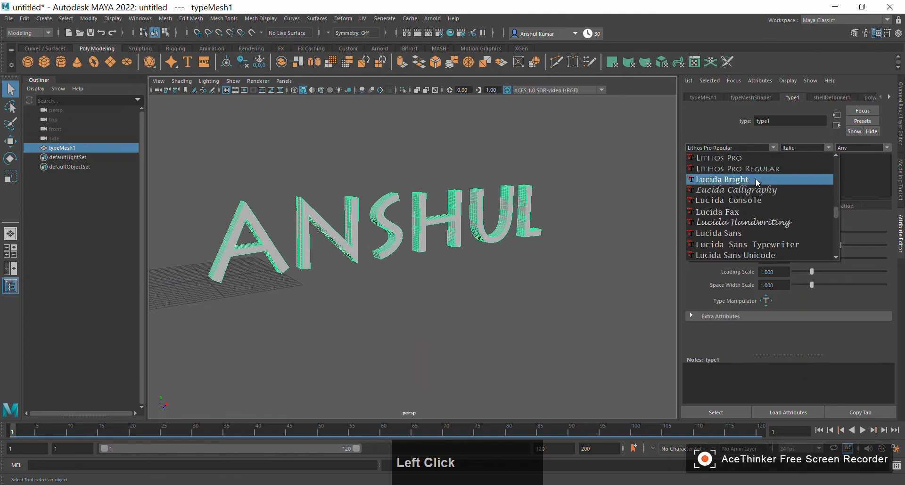
left_click(739, 221)
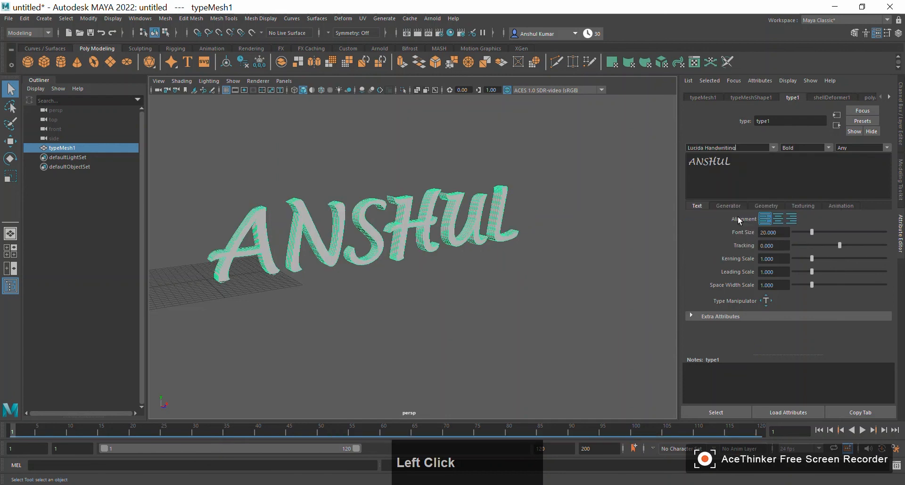
left_click(827, 150)
left_click(821, 160)
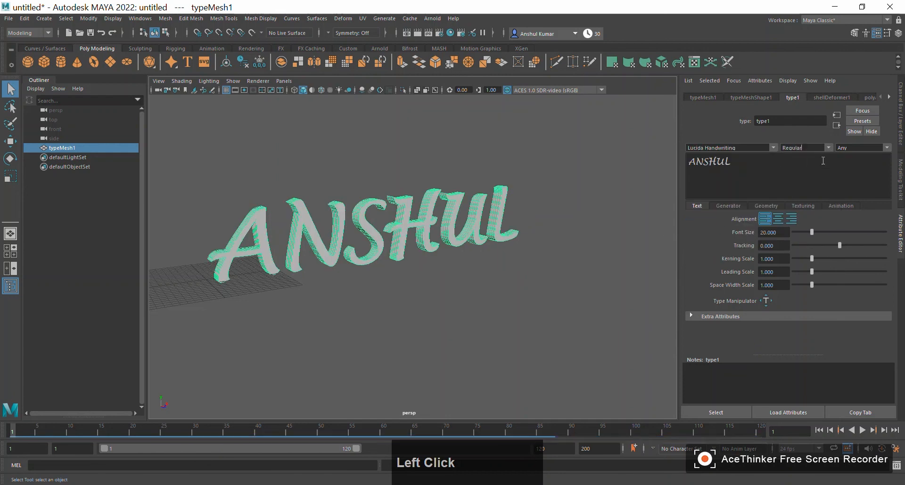
left_click(827, 148)
left_click(823, 156)
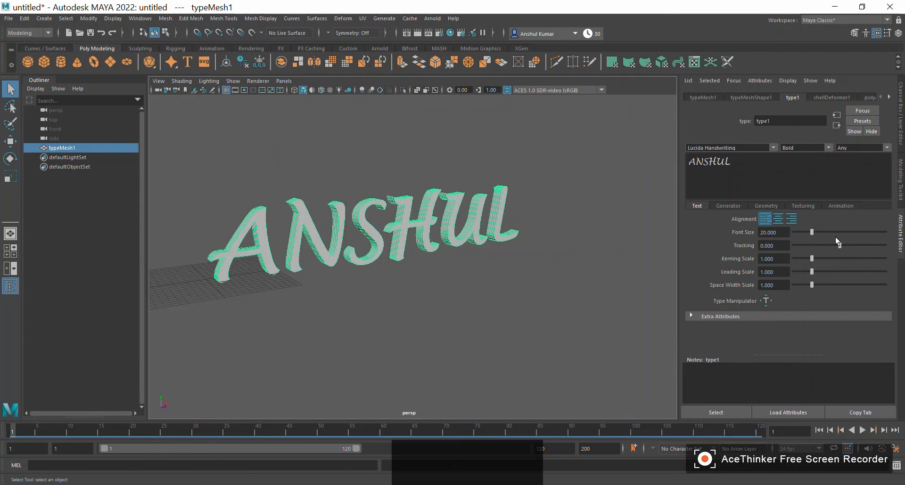
mouse_move(813, 230)
left_mouse_down()
mouse_move(833, 228)
mouse_move(796, 228)
mouse_move(805, 230)
left_mouse_up()
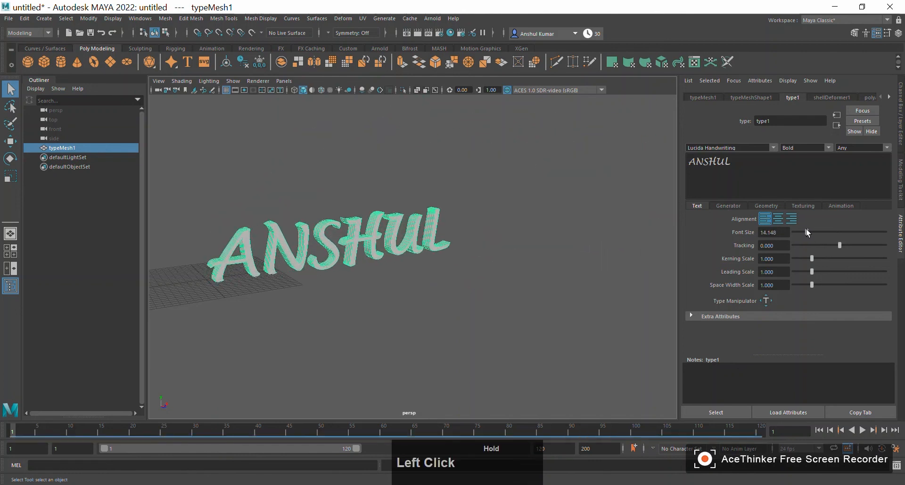
- Examine the restyled 3D text and its extruded letter sides from several angles and distances, finishing with the whole word in view
left_click_drag(490, 281, 439, 283, "alt")
right_click_drag(438, 284, 454, 319, "alt")
left_click_drag(455, 320, 333, 299, "alt")
middle_click_drag(333, 299, 325, 292, "alt")
left_click_drag(325, 291, 411, 309, "alt")
middle_click_drag(412, 309, 353, 295, "alt")
mouse_move(354, 295)
left_mouse_down("alt")
mouse_move(330, 296)
mouse_move(353, 304)
left_mouse_up("alt")
middle_click_drag(353, 303, 367, 333, "alt")
left_click_drag(368, 333, 303, 317, "alt")
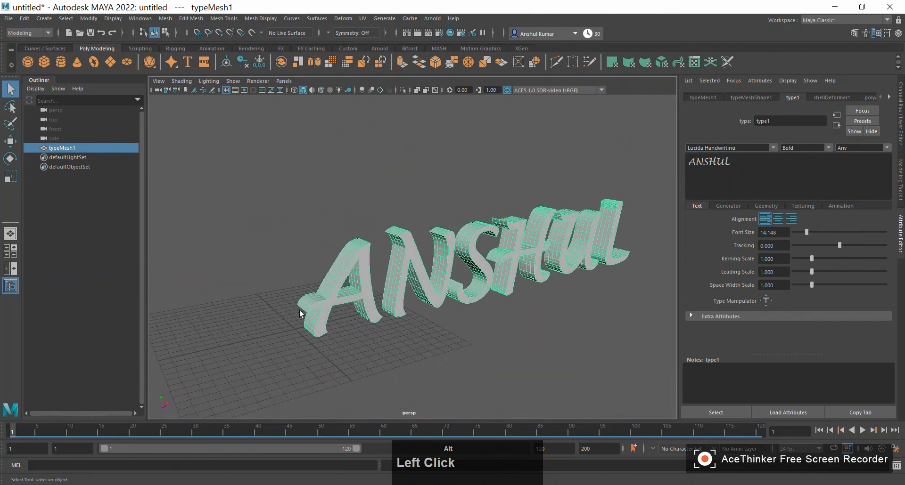
middle_click_drag(303, 317, 285, 283, "alt")
right_click_drag(285, 283, 296, 287, "alt")
left_click_drag(349, 339, 390, 346, "alt")
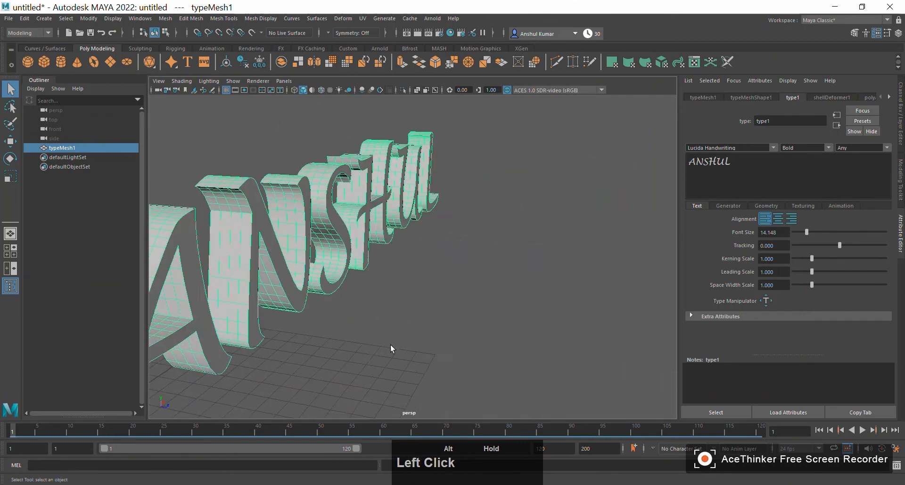
middle_click_drag(390, 346, 542, 326, "alt")
left_click_drag(541, 327, 434, 316, "alt")
middle_click_drag(433, 315, 464, 330, "alt")
right_click_drag(464, 330, 373, 323, "alt")
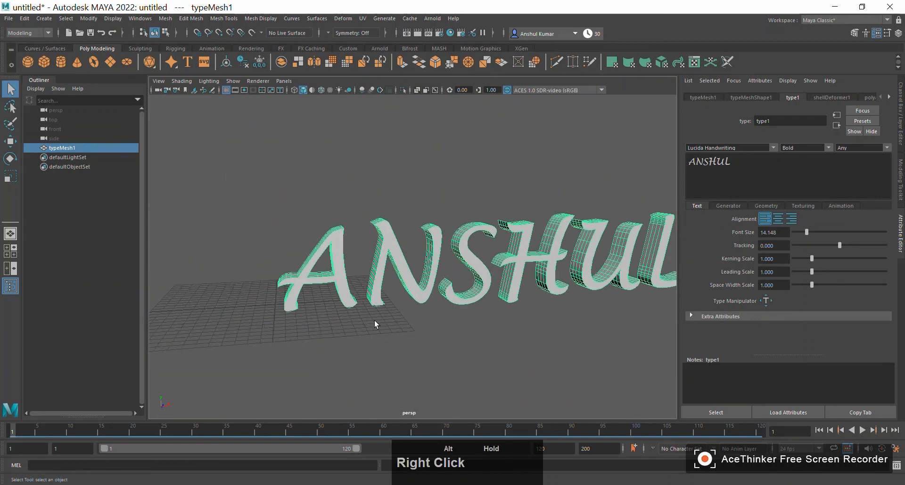
middle_click_drag(374, 323, 323, 297, "alt")
left_click_drag(324, 297, 516, 349, "alt")
middle_click_drag(516, 347, 468, 332, "alt")
right_click_drag(469, 332, 390, 317, "alt")
mouse_move(389, 317)
left_mouse_down("alt")
mouse_move(376, 316)
mouse_move(406, 318)
left_mouse_up("alt")
middle_click_drag(406, 318, 474, 324, "alt")
left_click_drag(476, 325, 418, 326, "alt")
middle_click_drag(418, 326, 461, 326, "alt")
left_click_drag(460, 326, 398, 315, "alt")
right_click_drag(398, 315, 363, 289, "alt")
left_click_drag(363, 290, 463, 334, "alt")
middle_click_drag(462, 334, 523, 299, "alt")
left_click_drag(523, 300, 553, 298, "alt")
mouse_move(553, 297)
middle_mouse_down("alt")
mouse_move(462, 281)
mouse_move(567, 296)
middle_mouse_up("alt")
right_click_drag(567, 297, 450, 290, "alt")
left_click_drag(450, 290, 358, 281, "alt")
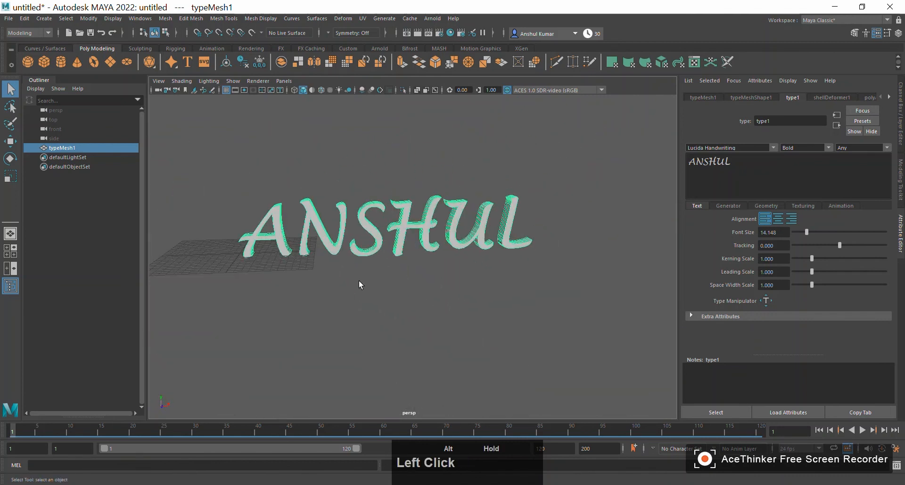